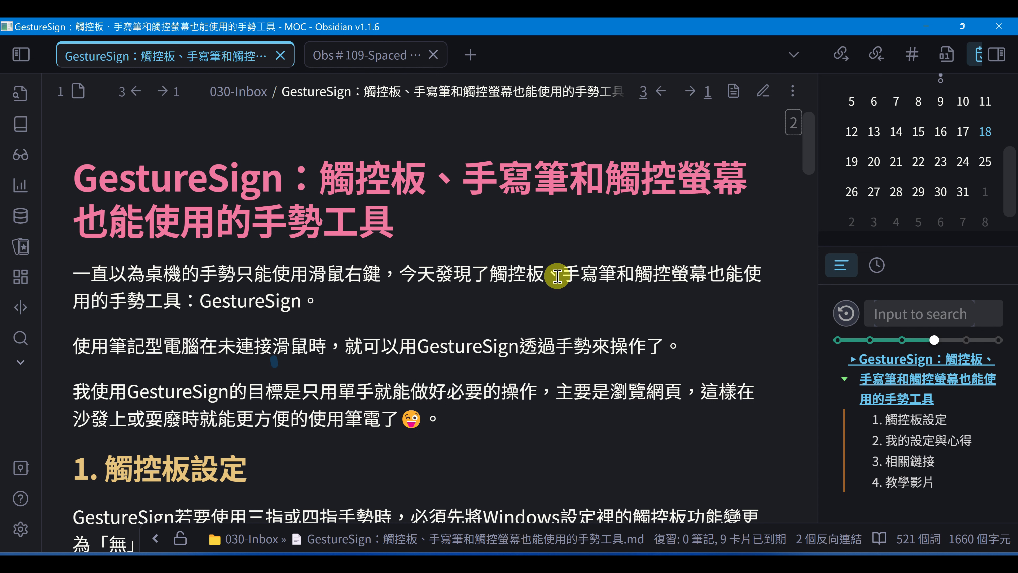
# Step: Examine the introduction of the GestureSign note, moving repeatedly back and forth through its opening paragraphs
pyautogui.scroll(-3, 557, 276)
pyautogui.scroll(2, 557, 276)
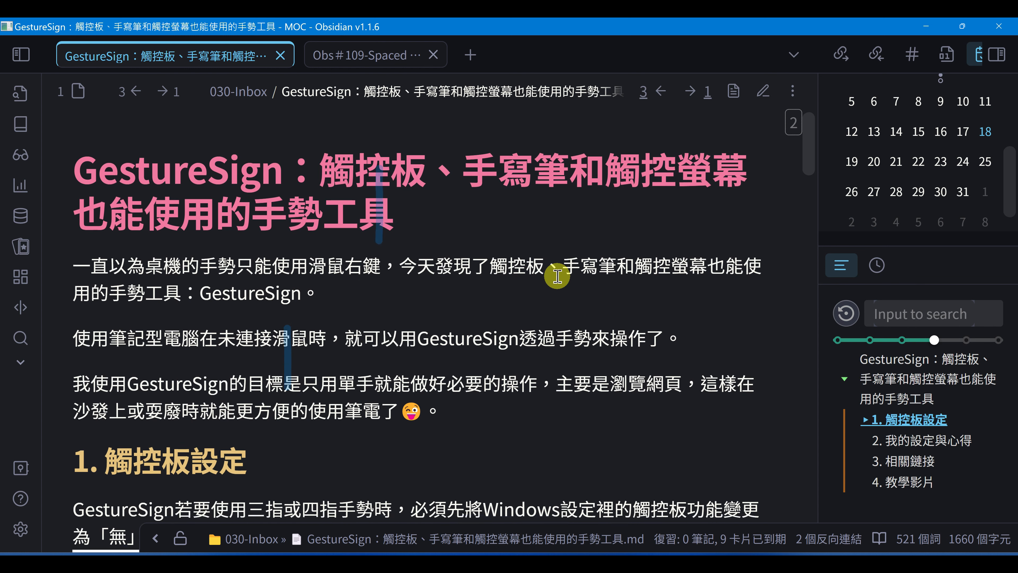
pyautogui.scroll(-3, 557, 276)
pyautogui.scroll(3, 557, 276)
pyautogui.scroll(-3, 558, 276)
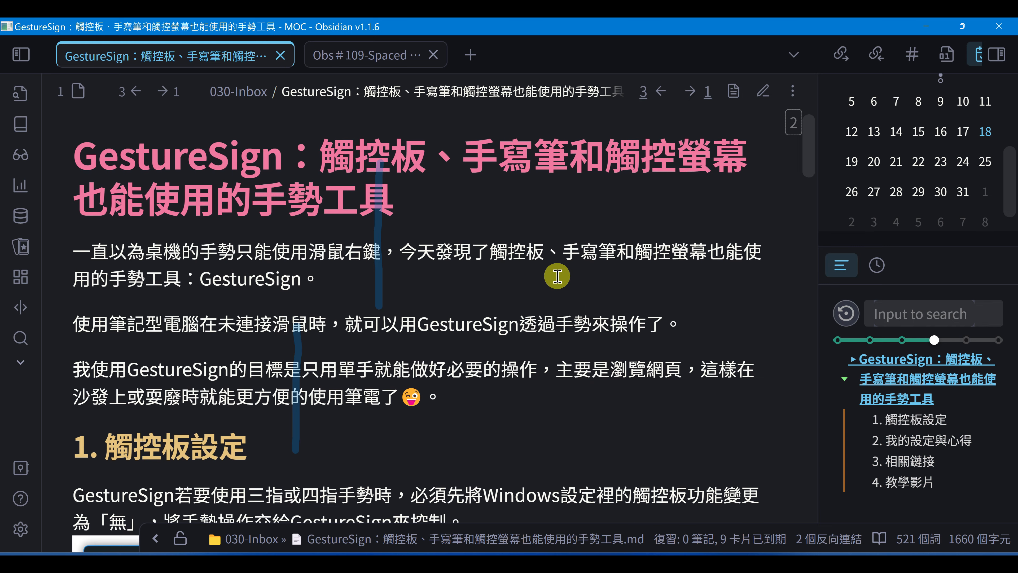
pyautogui.scroll(3, 557, 276)
pyautogui.scroll(-3, 557, 276)
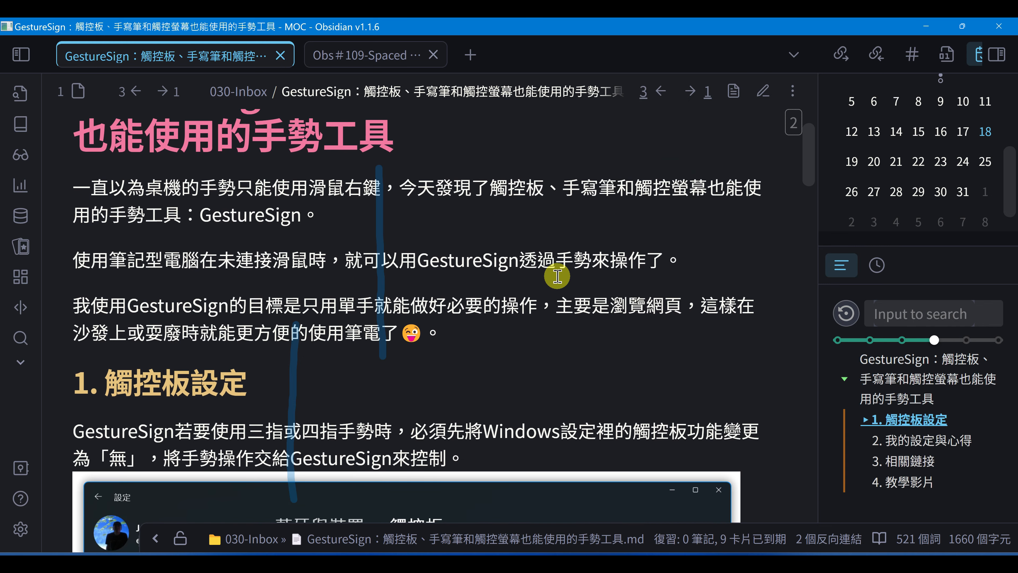
pyautogui.scroll(3, 558, 276)
pyautogui.scroll(-3, 557, 276)
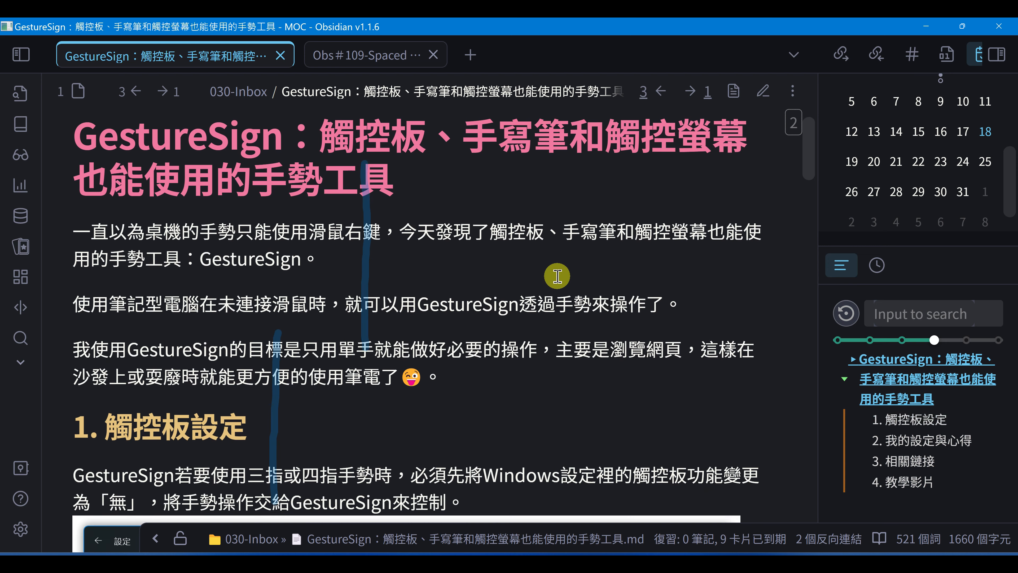
pyautogui.scroll(3, 557, 276)
pyautogui.scroll(-3, 557, 277)
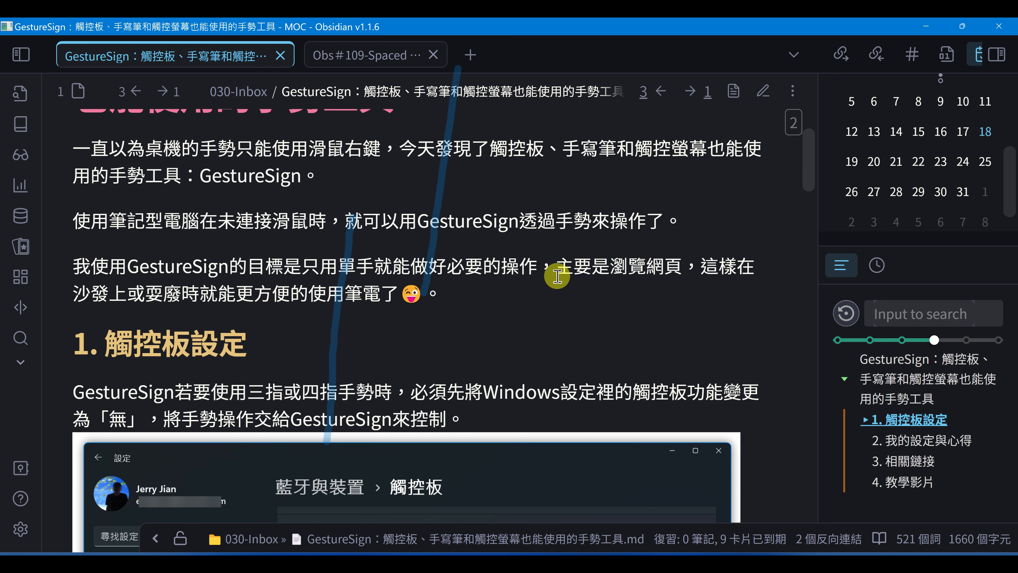
pyautogui.scroll(3, 558, 276)
# Step: Read the note's sections on touchpad settings and personal settings, through the two-finger tap replacement for Ctrl+Click
pyautogui.scroll(-5, 557, 276)
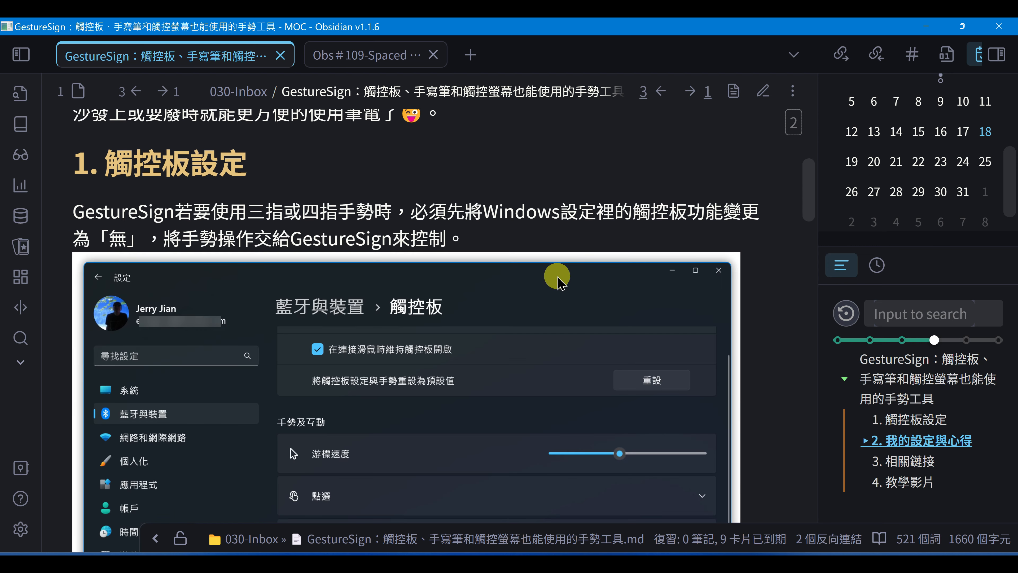
pyautogui.scroll(-5, 661, 287)
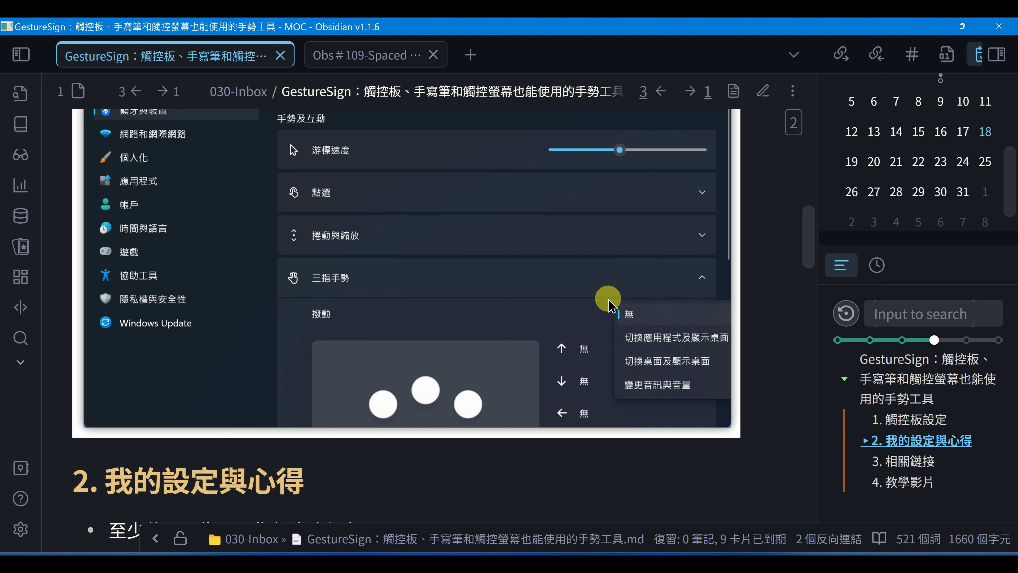
pyautogui.scroll(-5, 686, 312)
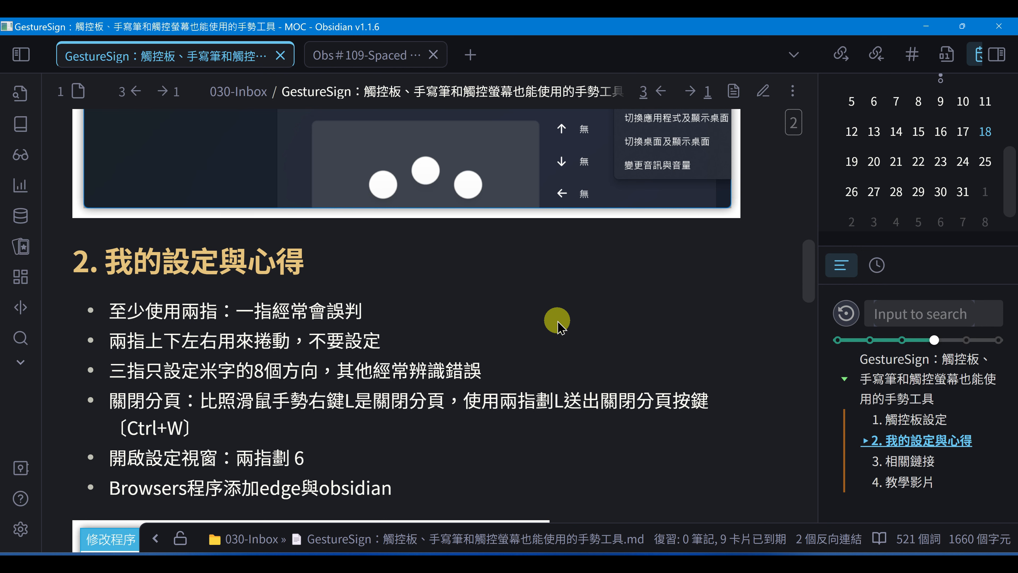
pyautogui.scroll(-8, 558, 321)
pyautogui.scroll(-5, 558, 325)
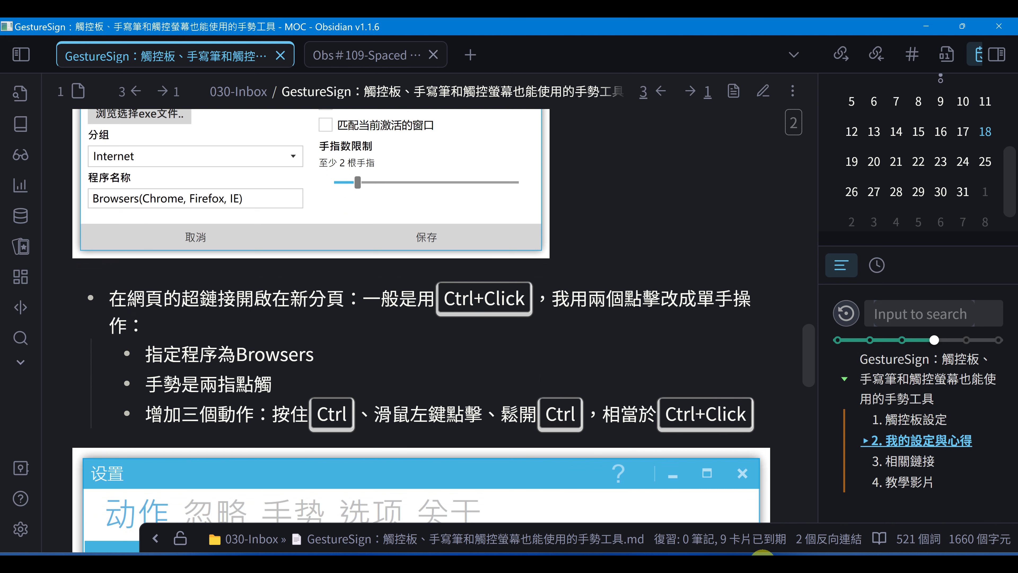
# Step: Open the GestureSign settings window and move it higher over the note
pyautogui.click(762, 554)
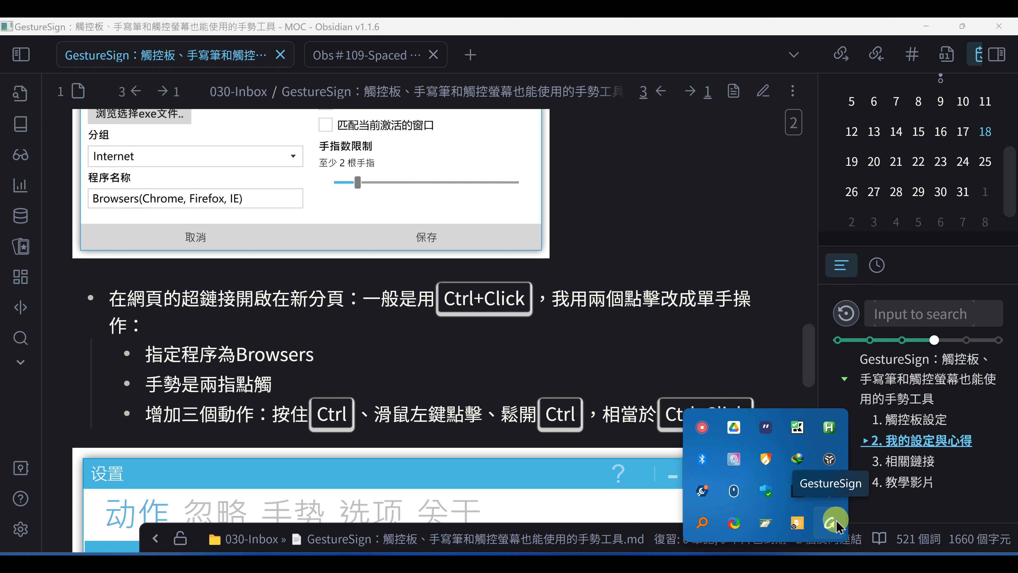
pyautogui.rightClick(838, 524)
pyautogui.click(766, 491)
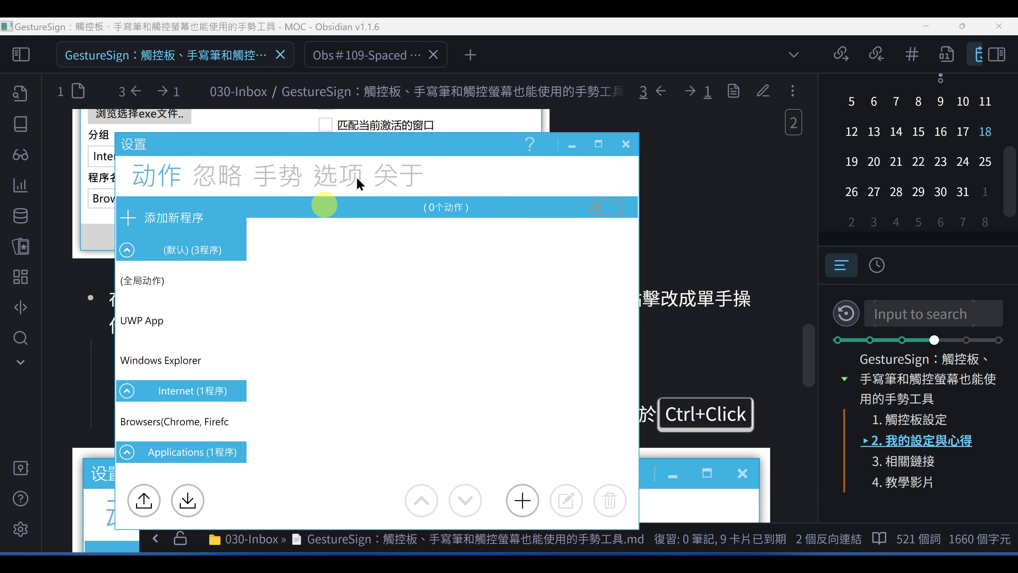
pyautogui.moveTo(429, 140); pyautogui.dragTo(488, 79)
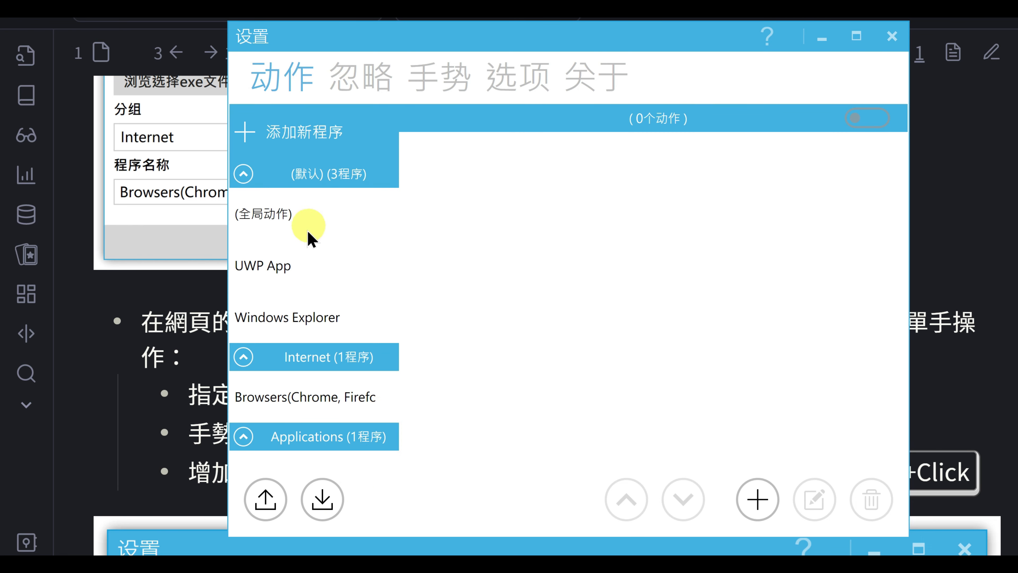
# Step: Review the gesture actions defined for UWP App, Windows Explorer and the global actions (全局动作)
pyautogui.click(286, 271)
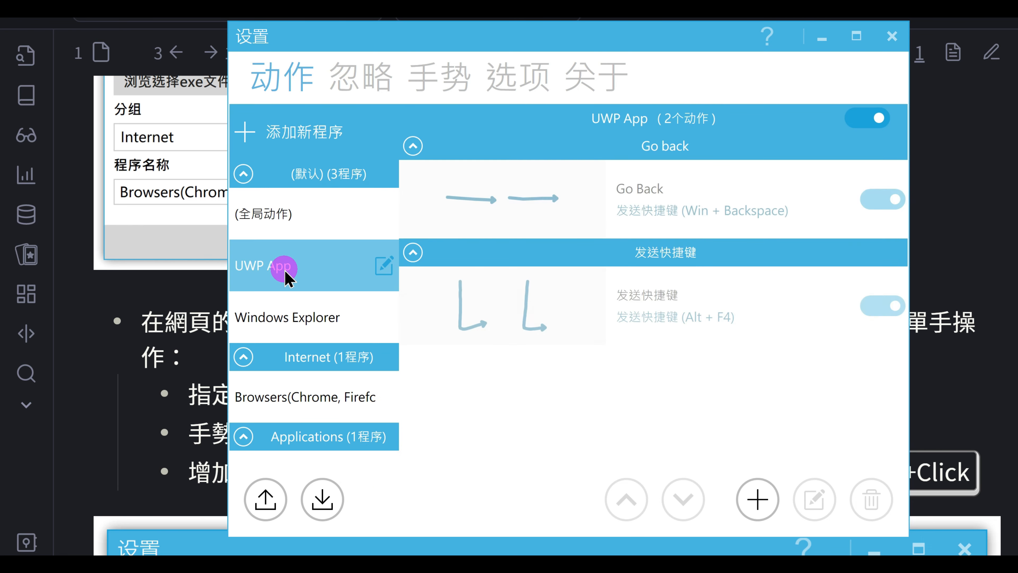
pyautogui.click(287, 321)
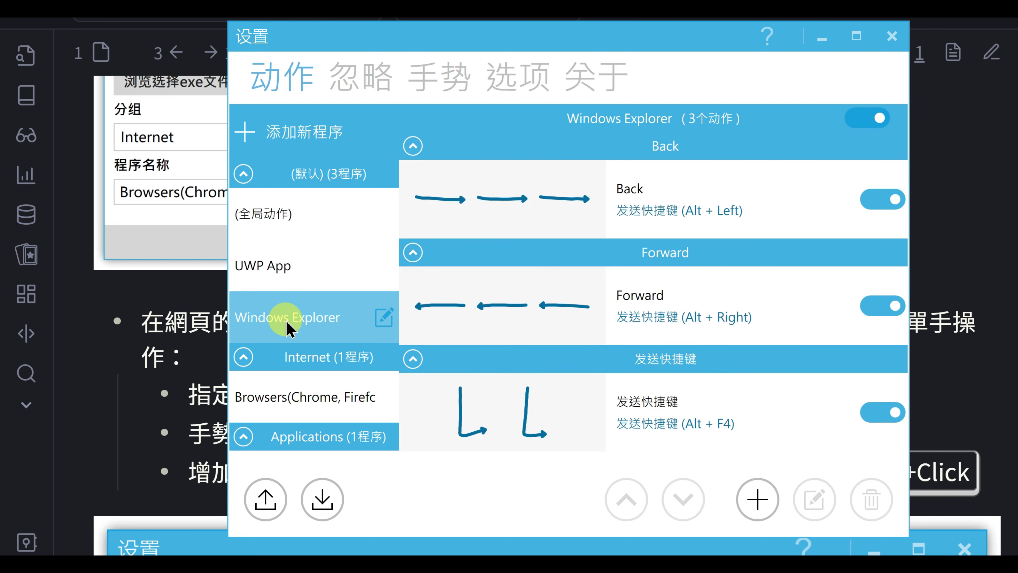
pyautogui.click(281, 225)
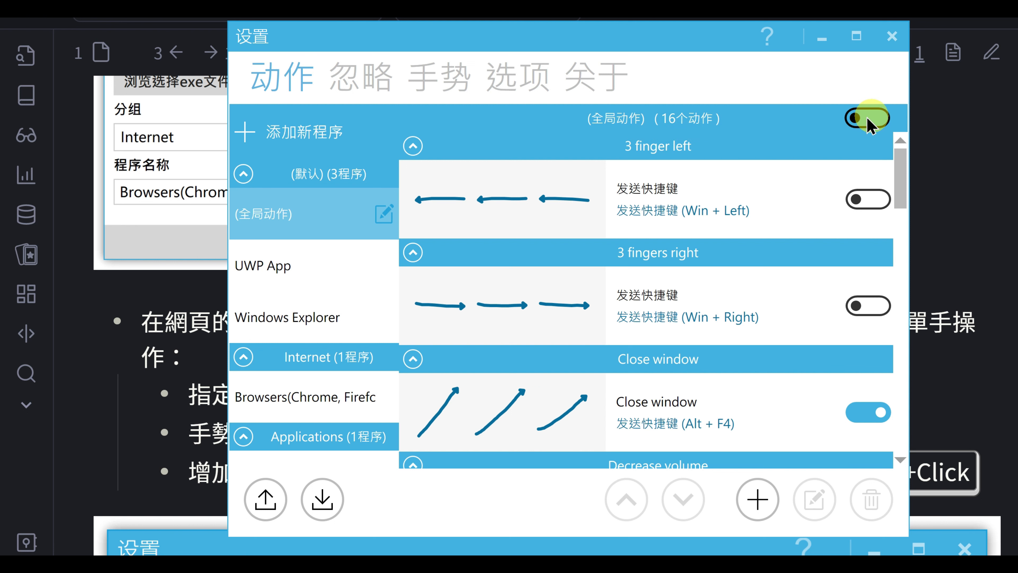
pyautogui.scroll(-10, 768, 208)
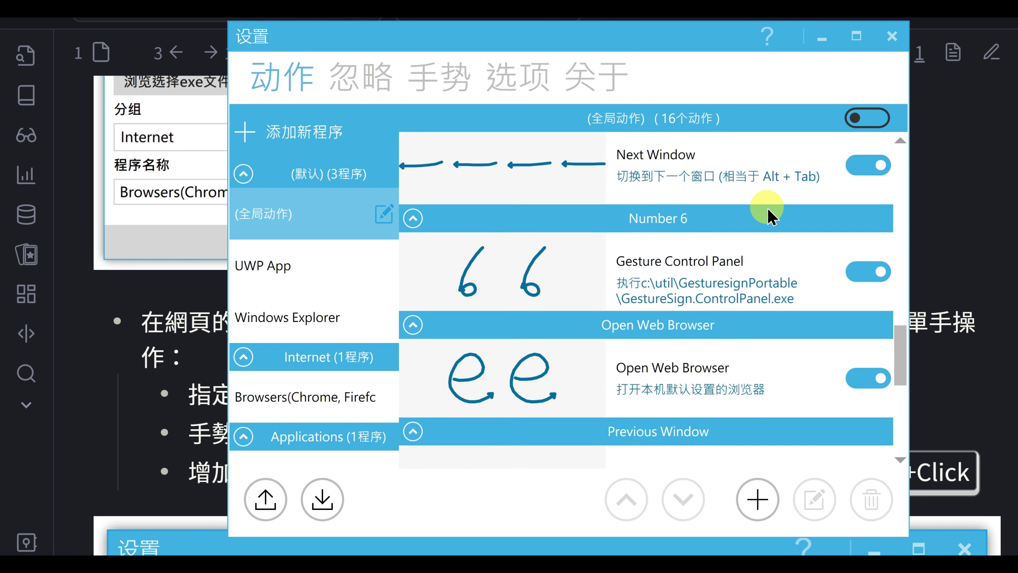
pyautogui.scroll(10, 768, 208)
pyautogui.scroll(-6, 767, 208)
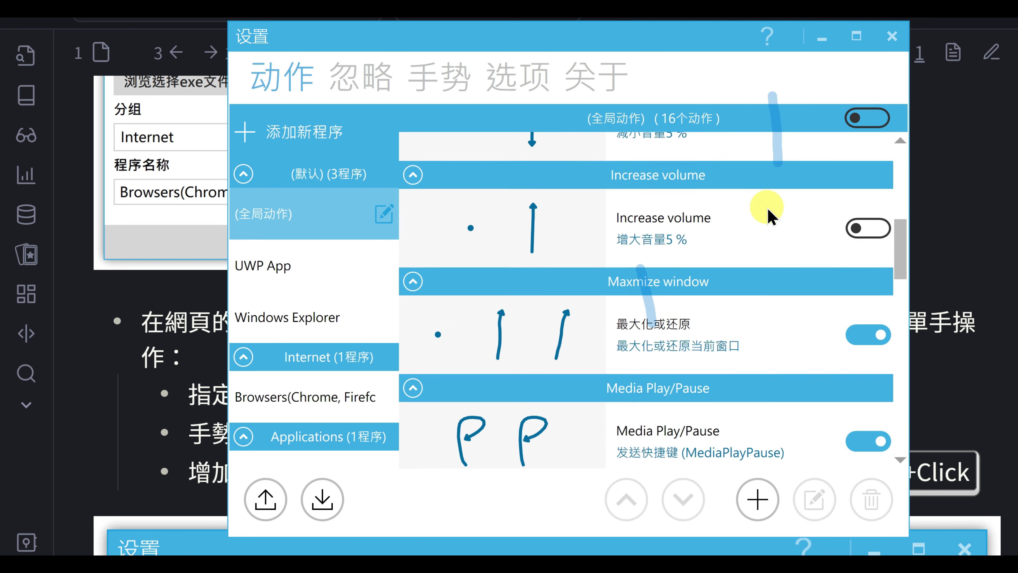
pyautogui.scroll(6, 768, 208)
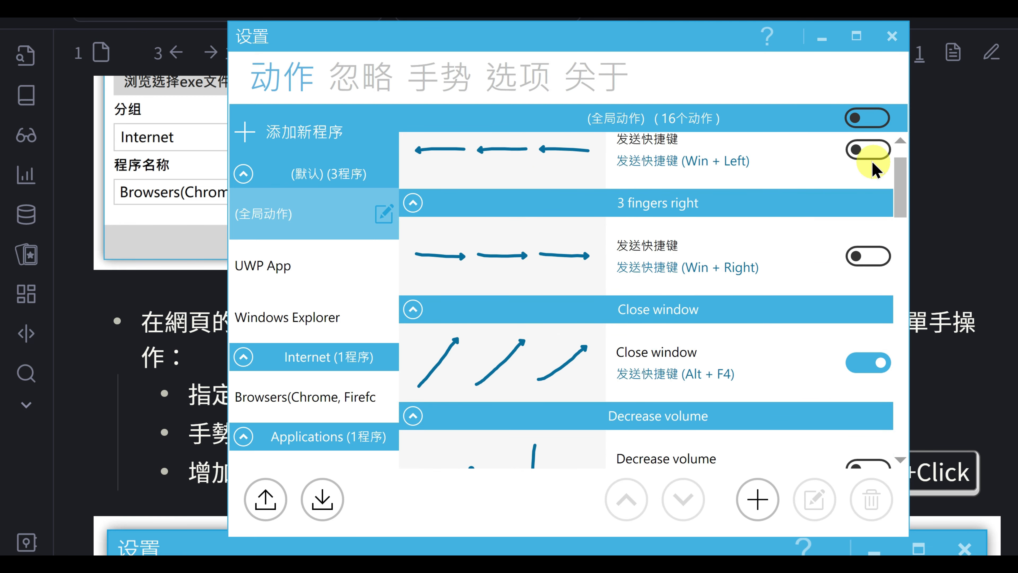
pyautogui.scroll(1, 728, 233)
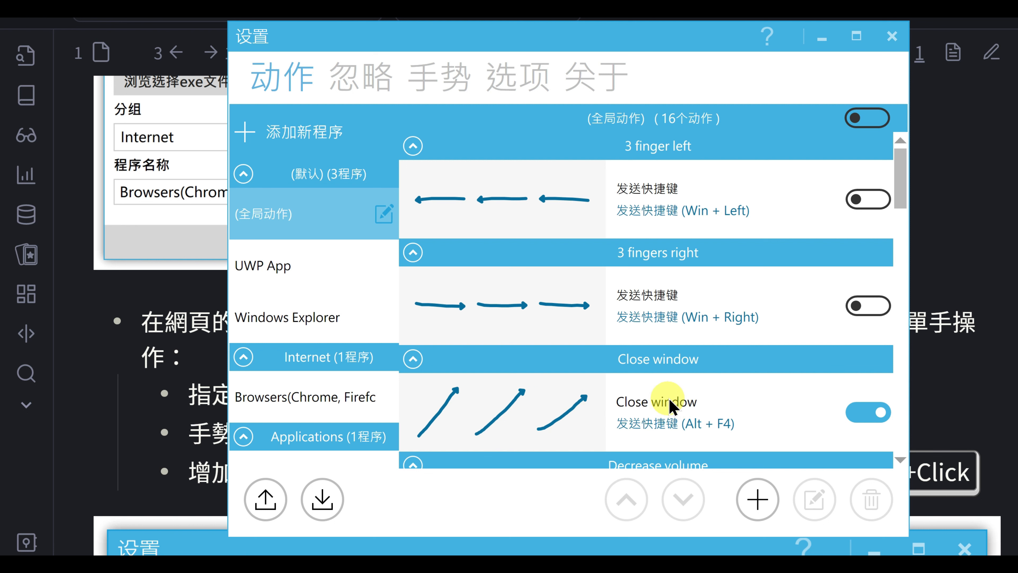
# Step: Inspect the shortcut command of the global Close window action and the available command types, and leave the editor
pyautogui.doubleClick(702, 397)
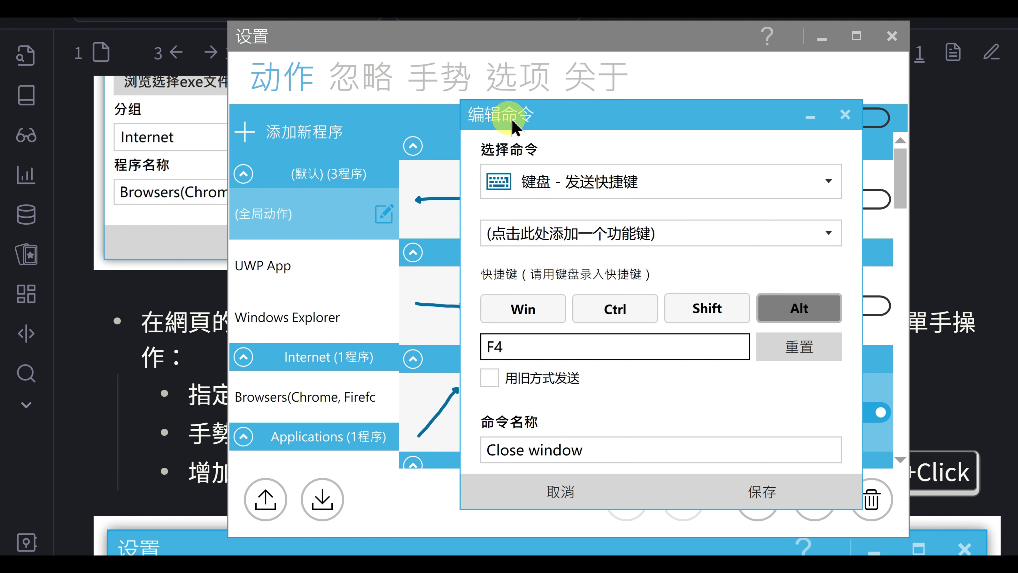
pyautogui.click(657, 181)
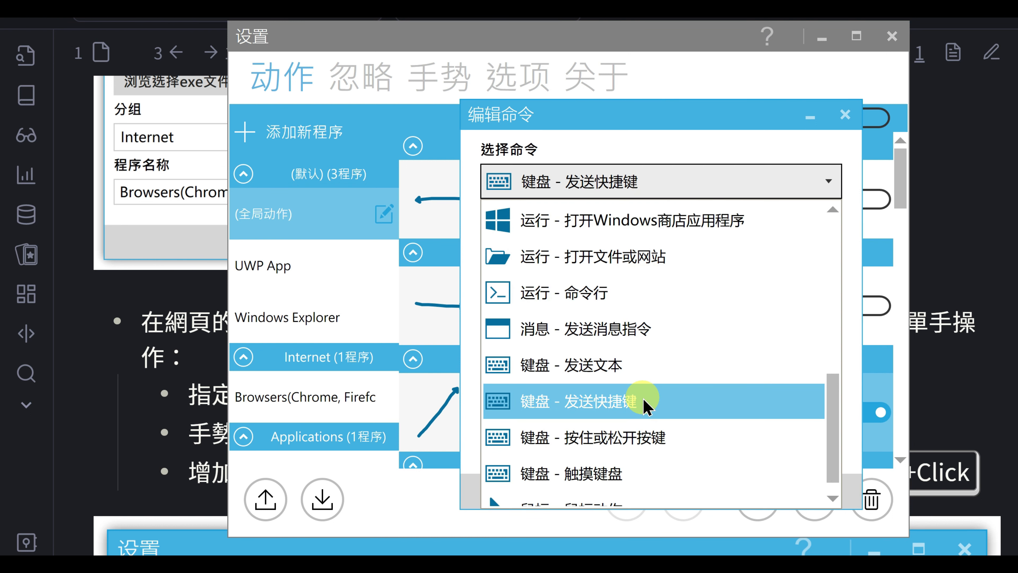
pyautogui.scroll(3, 718, 327)
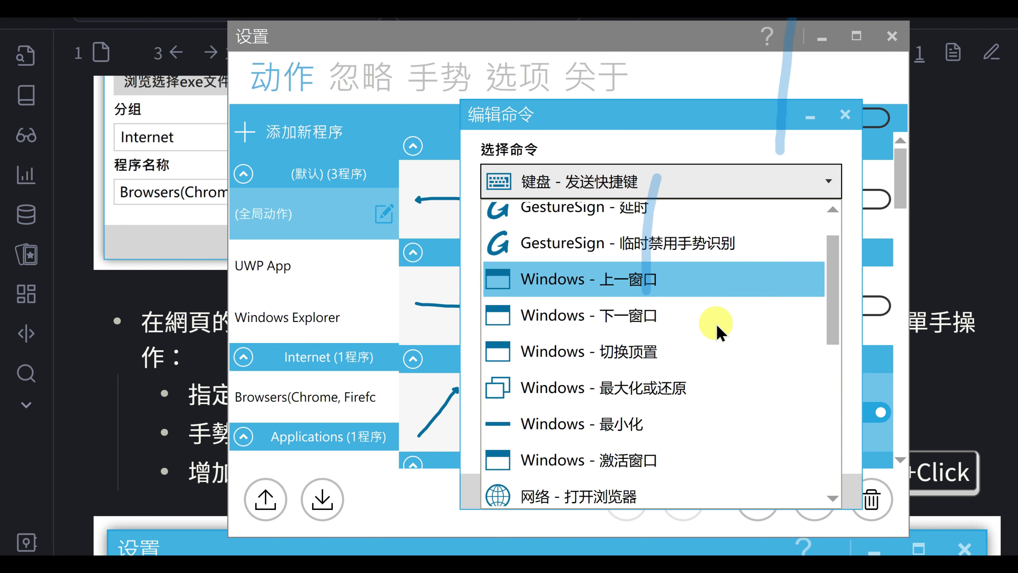
pyautogui.scroll(-3, 719, 327)
pyautogui.click(562, 388)
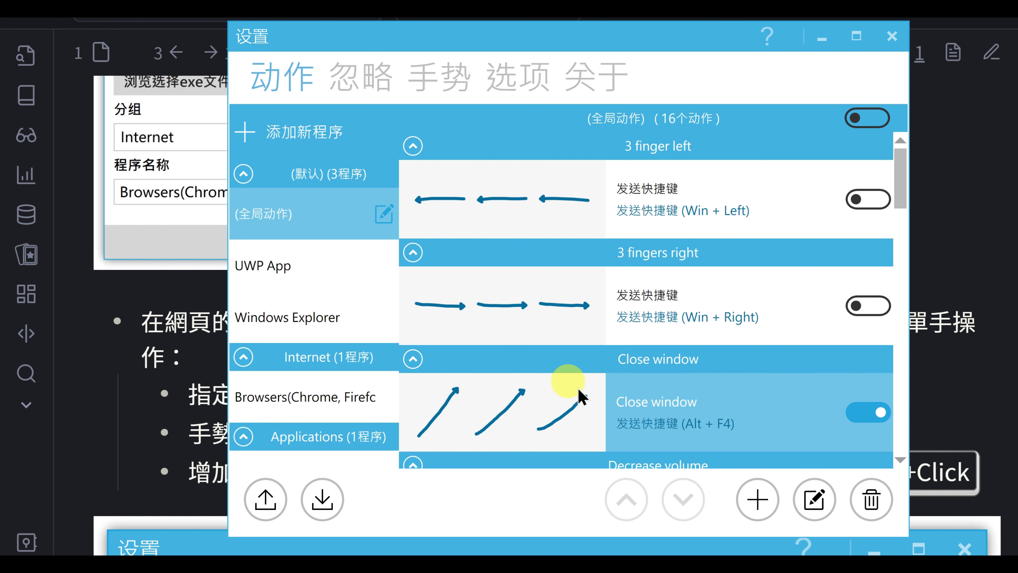
# Step: Redraw the Close window action's gesture as three strokes running diagonally down to the right, and confirm it
pyautogui.doubleClick(498, 413)
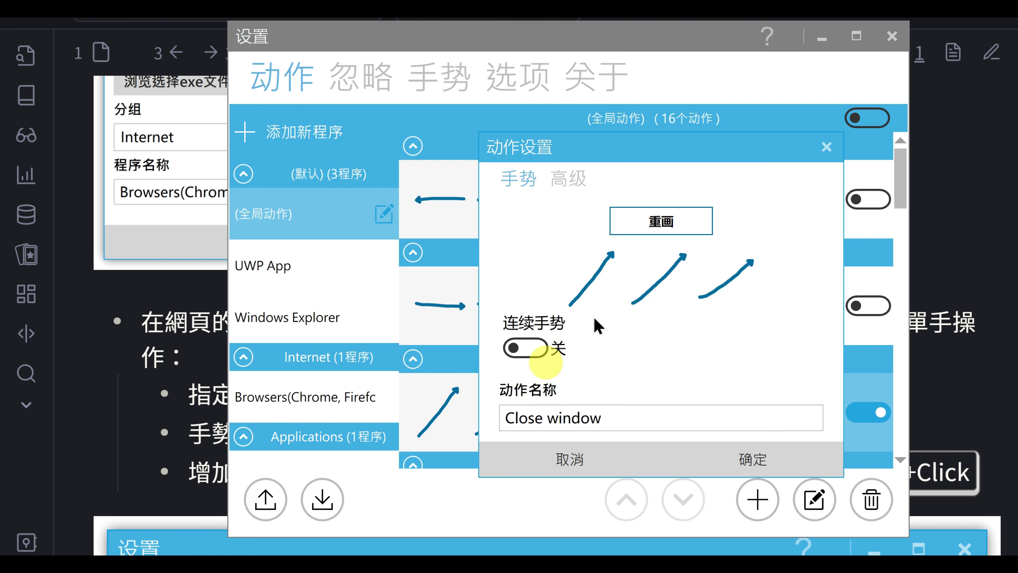
pyautogui.click(659, 221)
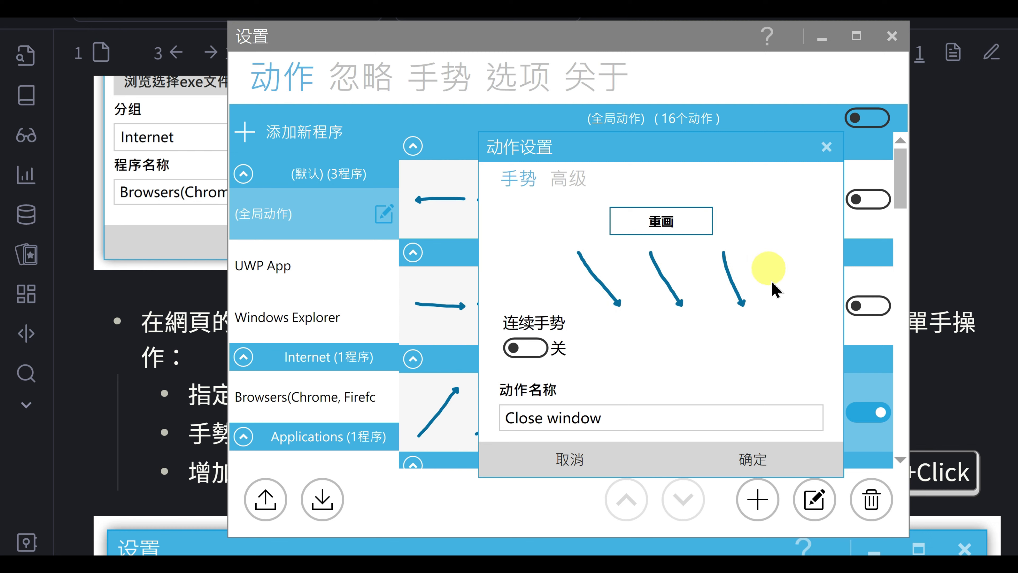
pyautogui.click(758, 458)
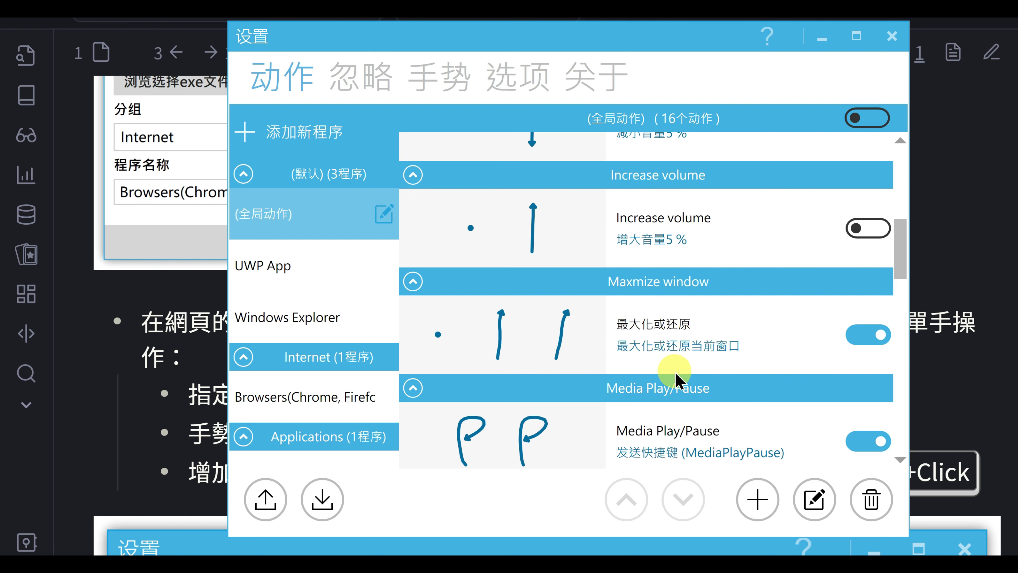
# Step: Review the actions defined for Browsers(Chrome, Firefox, IE), including the tab gestures, and close the settings window
pyautogui.click(305, 394)
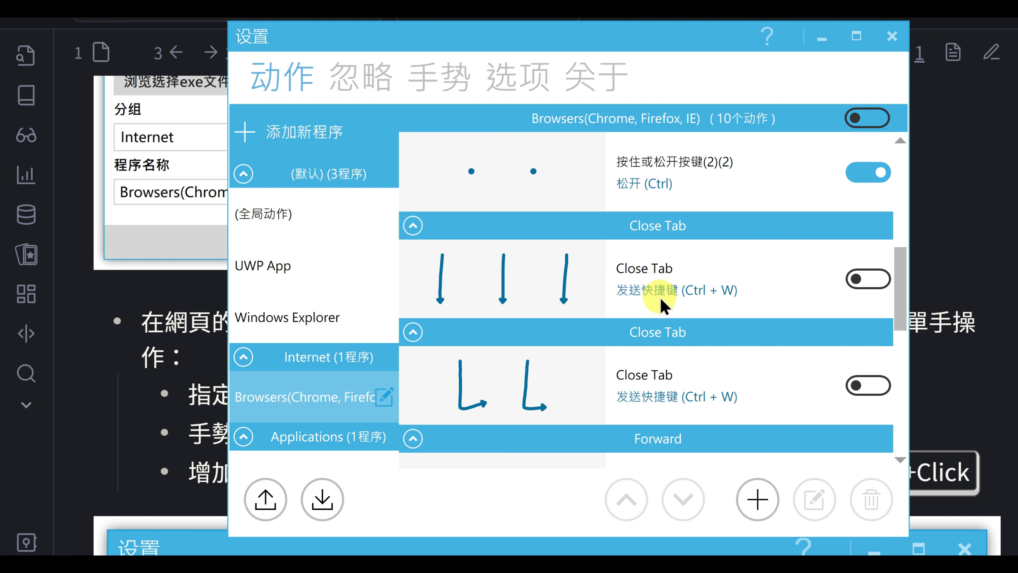
pyautogui.scroll(-5, 661, 307)
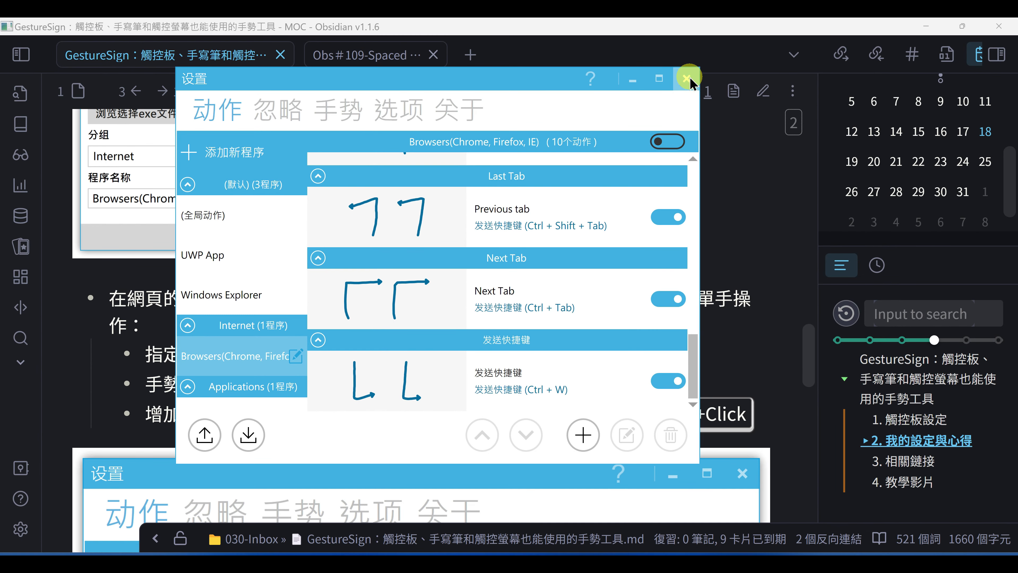
pyautogui.click(892, 36)
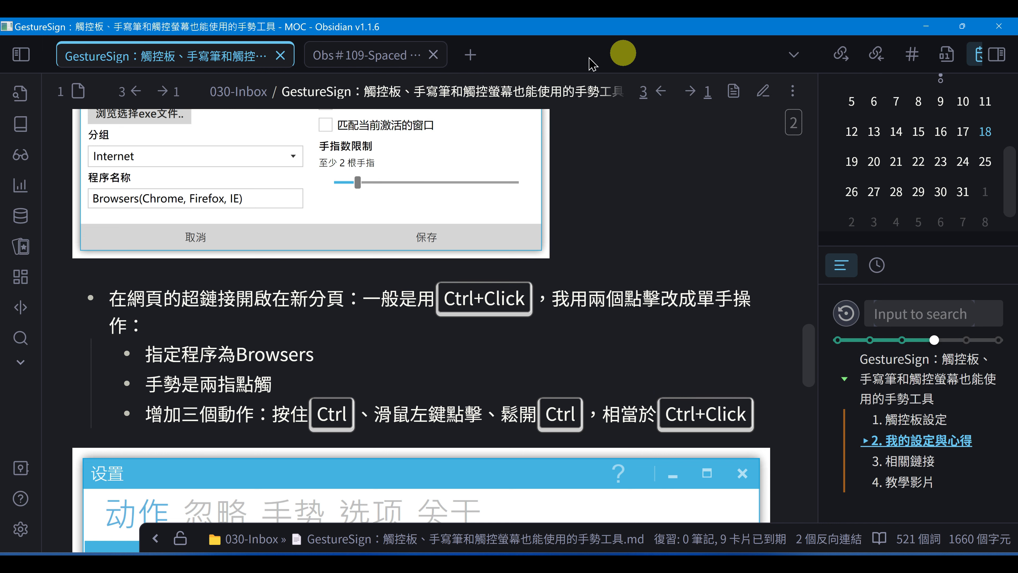
# Step: View the Obs#109-Spaced Repeation note in Obsidian and close its tab
pyautogui.click(373, 56)
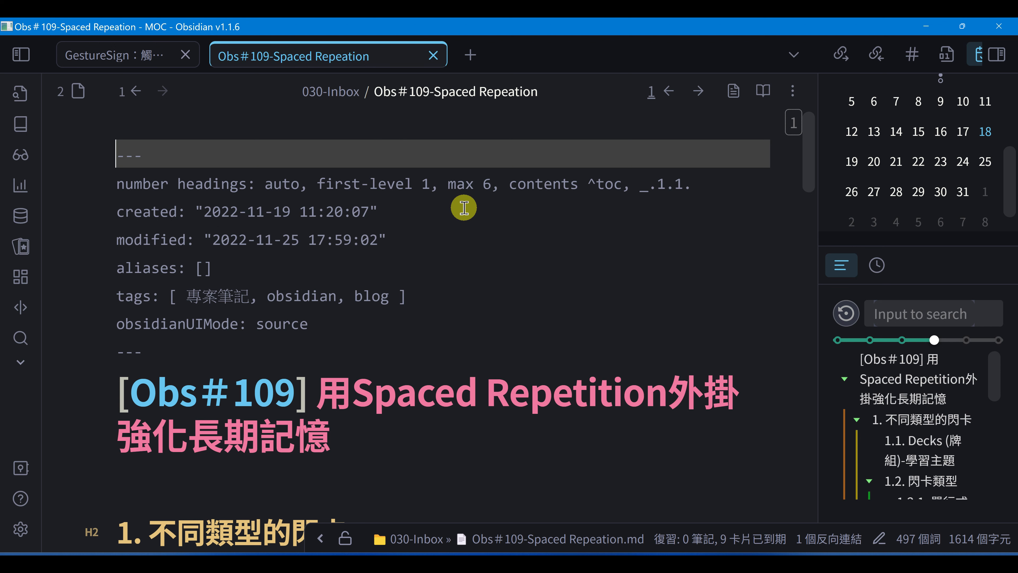
pyautogui.scroll(-4, 464, 207)
pyautogui.hotkey('ctrl', 'w')
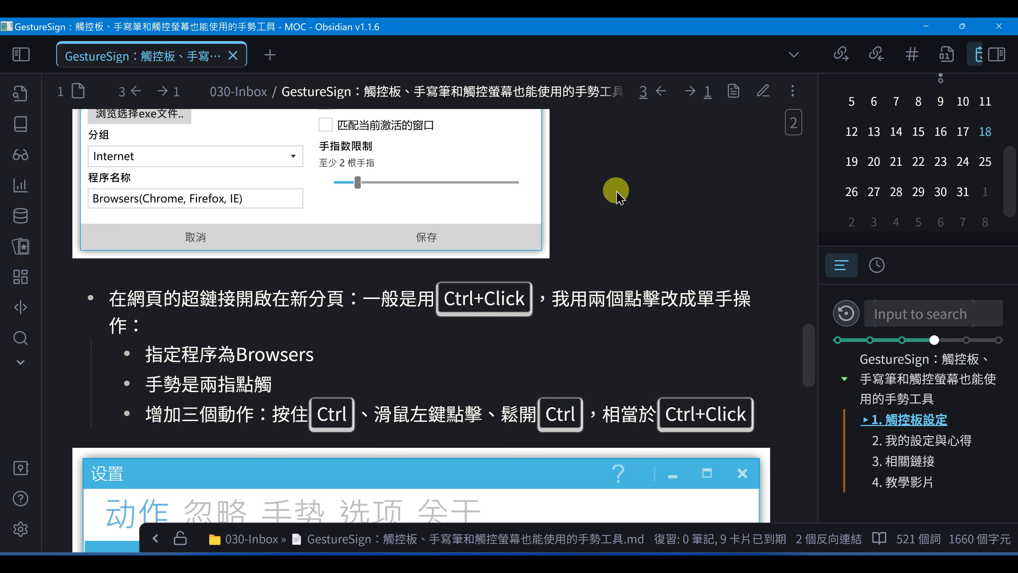
# Step: Switch to the GestureSign settings, inspect the file-name matching text of the Browsers(Chrome, Firefox, IE) program, and close its editor without changes
pyautogui.hotkey('alt', 'Tab')
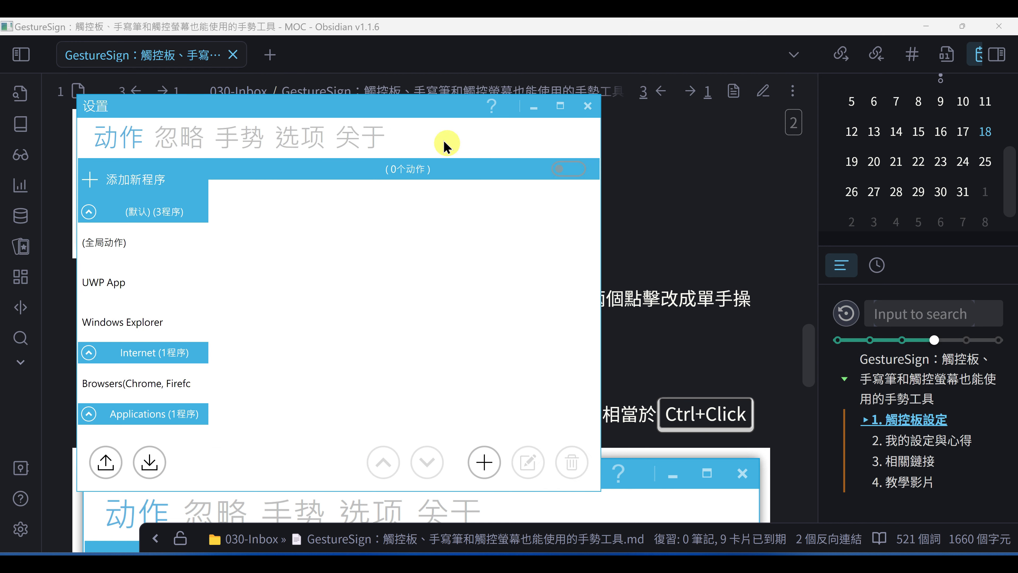
pyautogui.moveTo(419, 111); pyautogui.dragTo(581, 68)
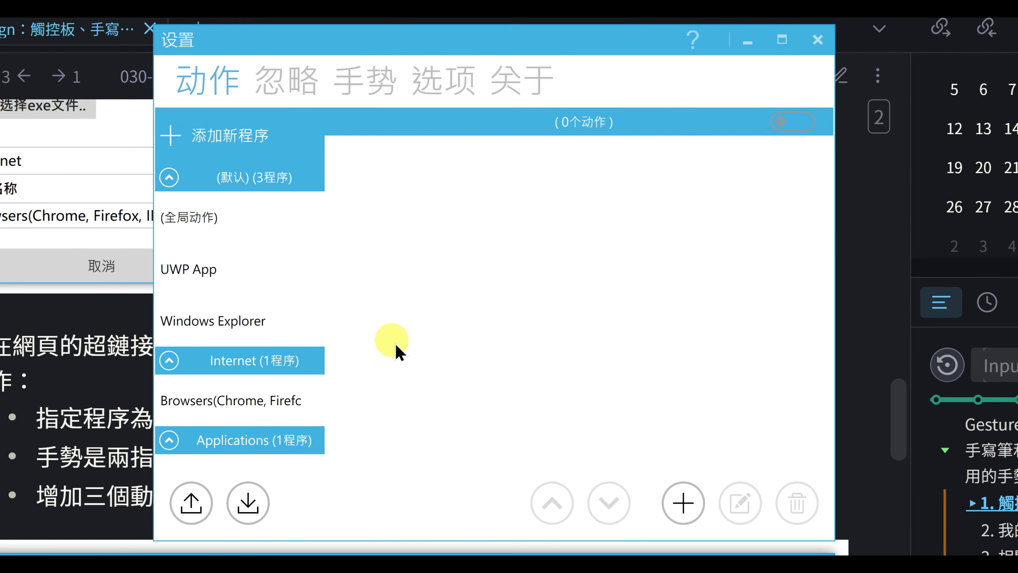
pyautogui.click(255, 413)
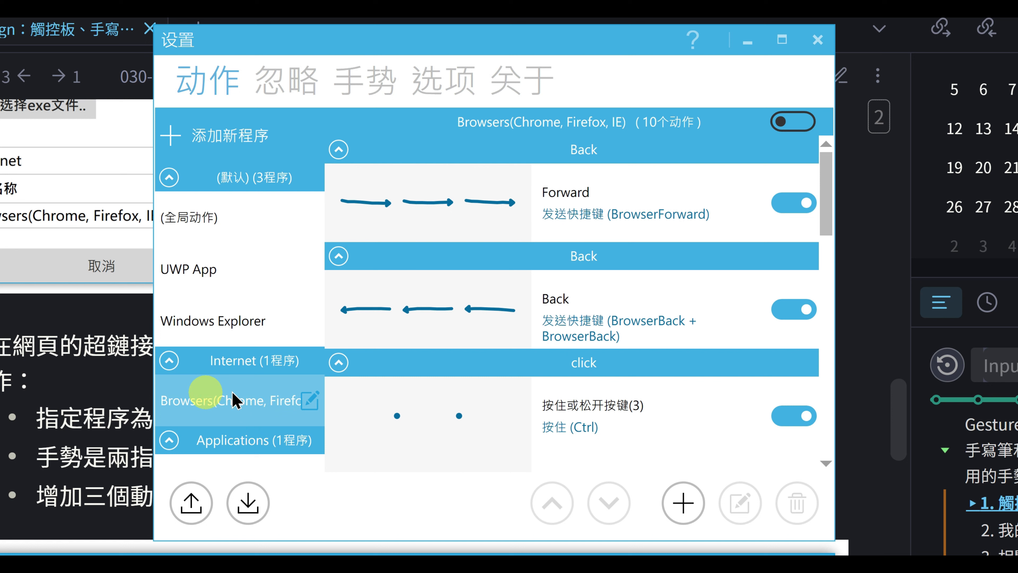
pyautogui.click(309, 403)
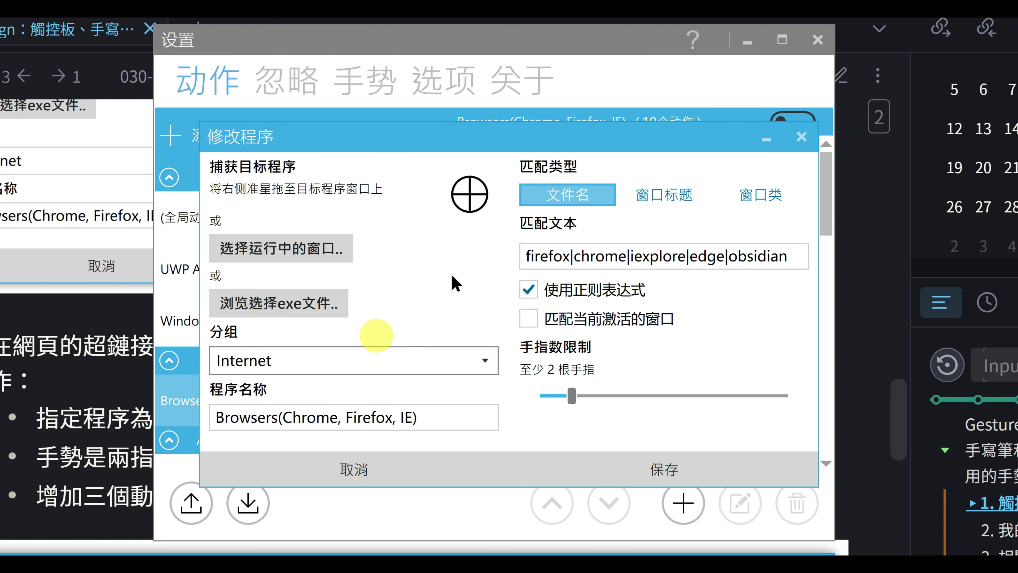
pyautogui.click(573, 256)
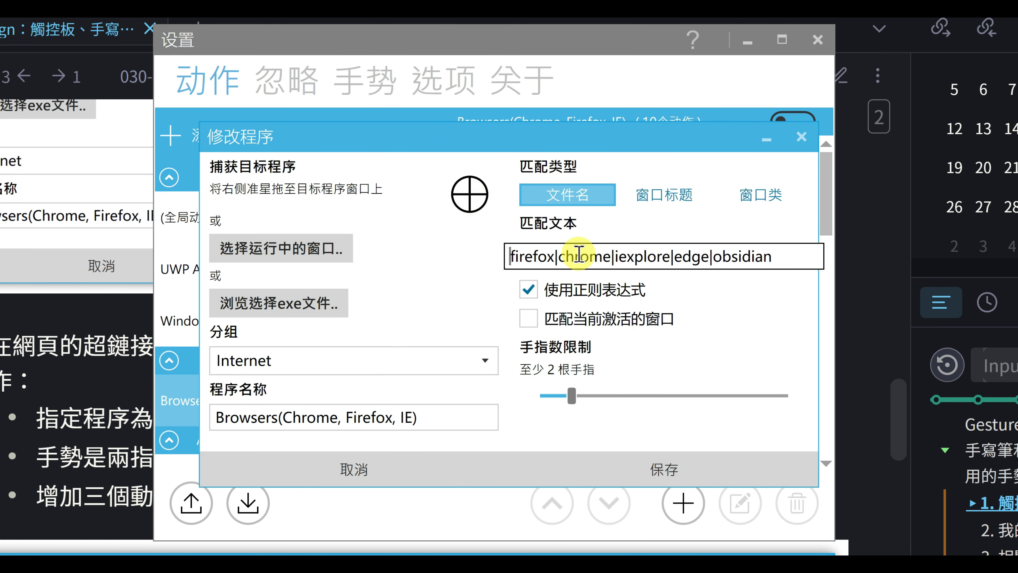
pyautogui.click(790, 254)
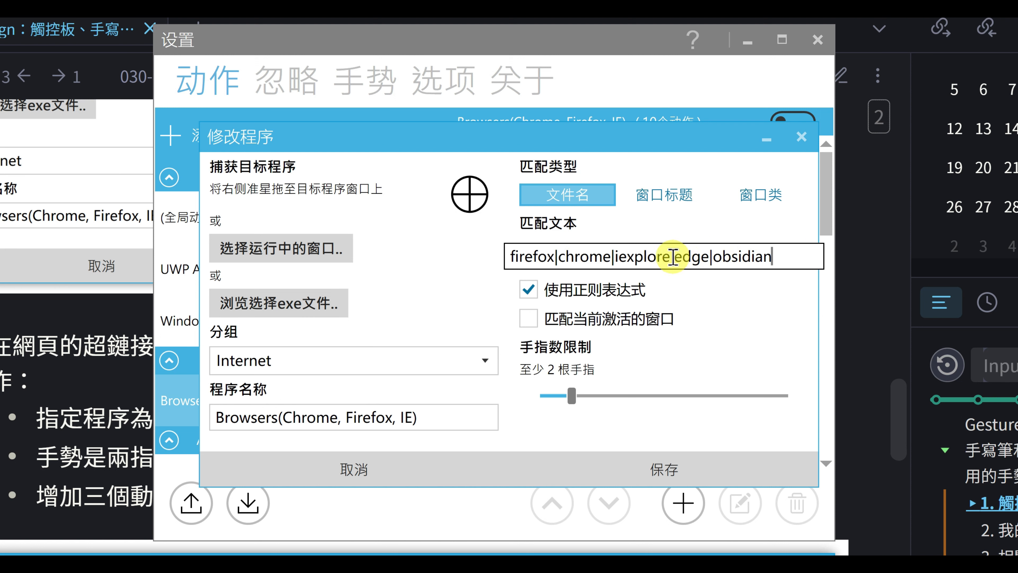
pyautogui.click(709, 257)
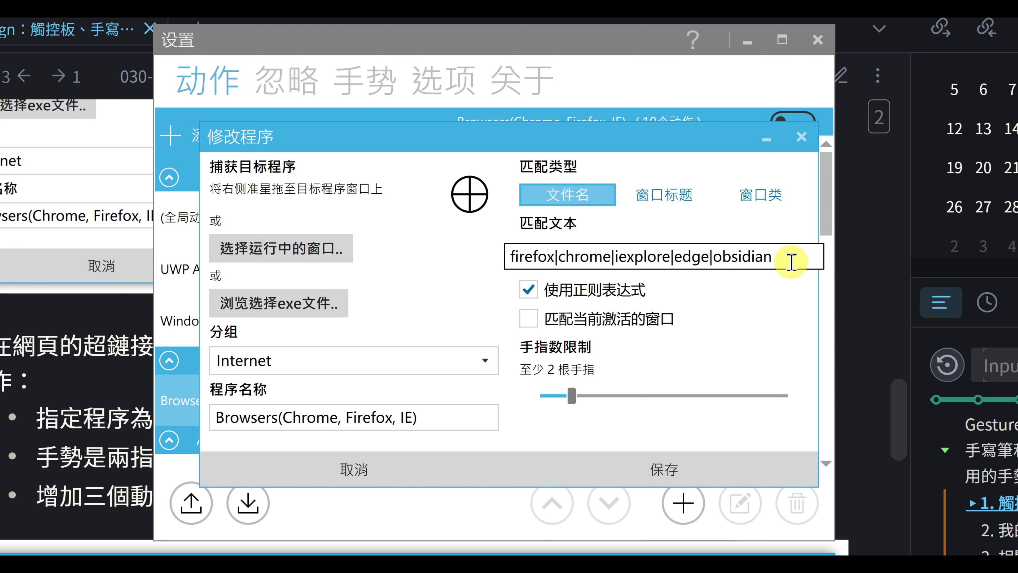
pyautogui.press('Left')
pyautogui.press('Left')
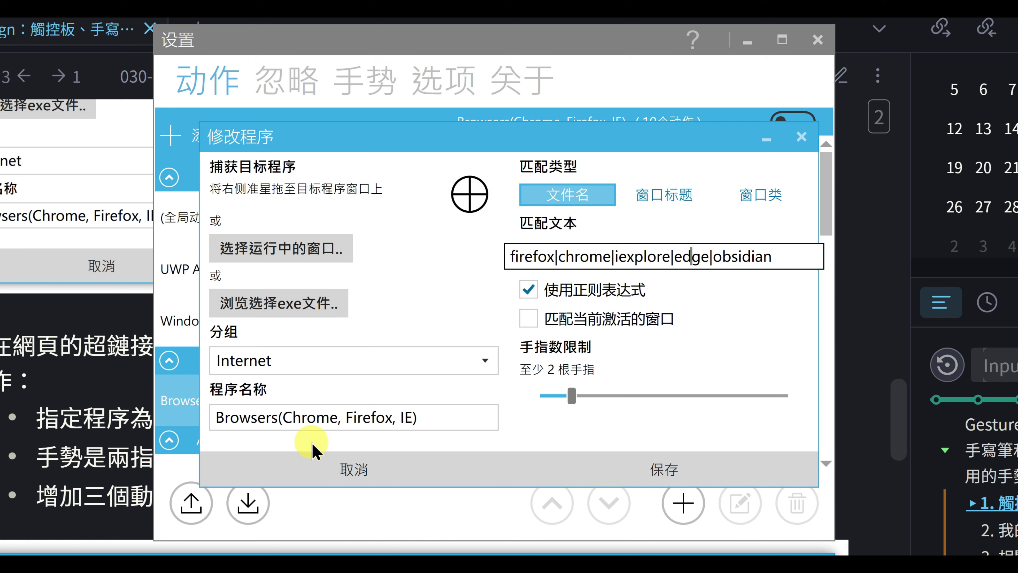
pyautogui.click(801, 136)
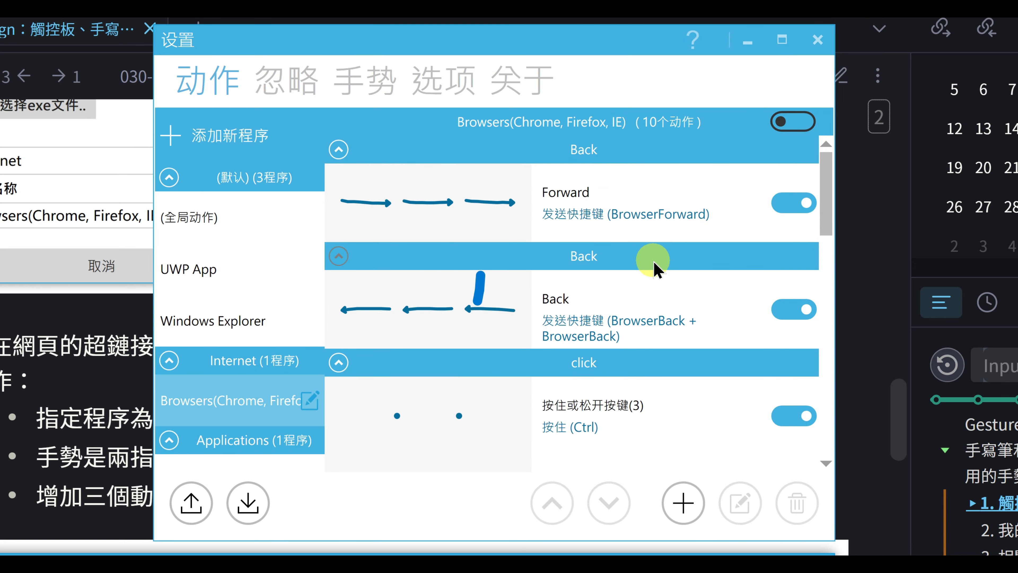
# Step: Review the commands assigned to the two-finger click gesture in the Browsers(Chrome, Firefox, IE) program
pyautogui.scroll(-3, 653, 265)
pyautogui.scroll(2, 654, 264)
pyautogui.doubleClick(529, 388)
pyautogui.click(674, 171)
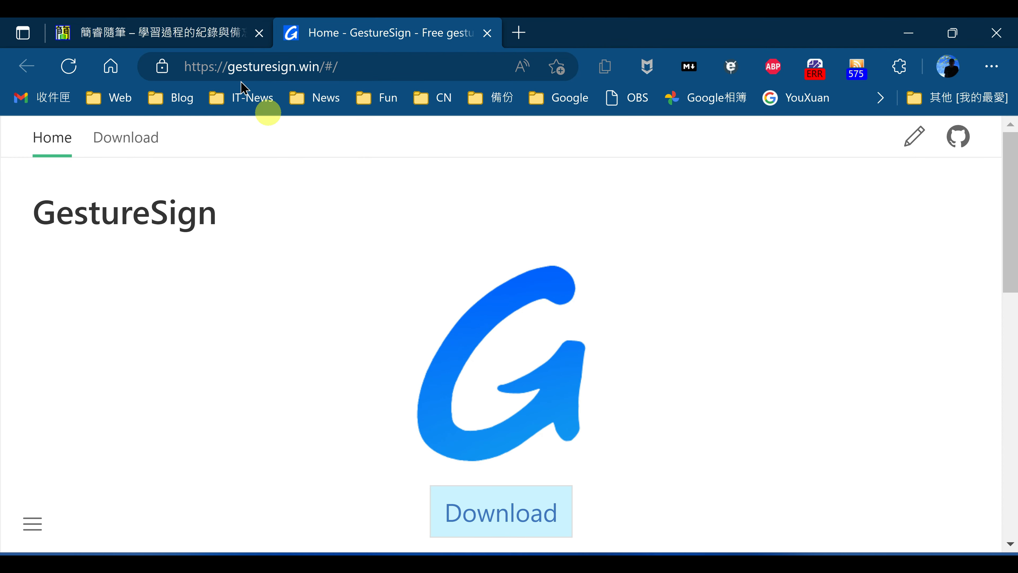
# Step: In the Edge browser's blog tab, open the article 如何查到電腦裡使用Electron的應用程式 in the same tab and return to the blog's main page
pyautogui.click(173, 30)
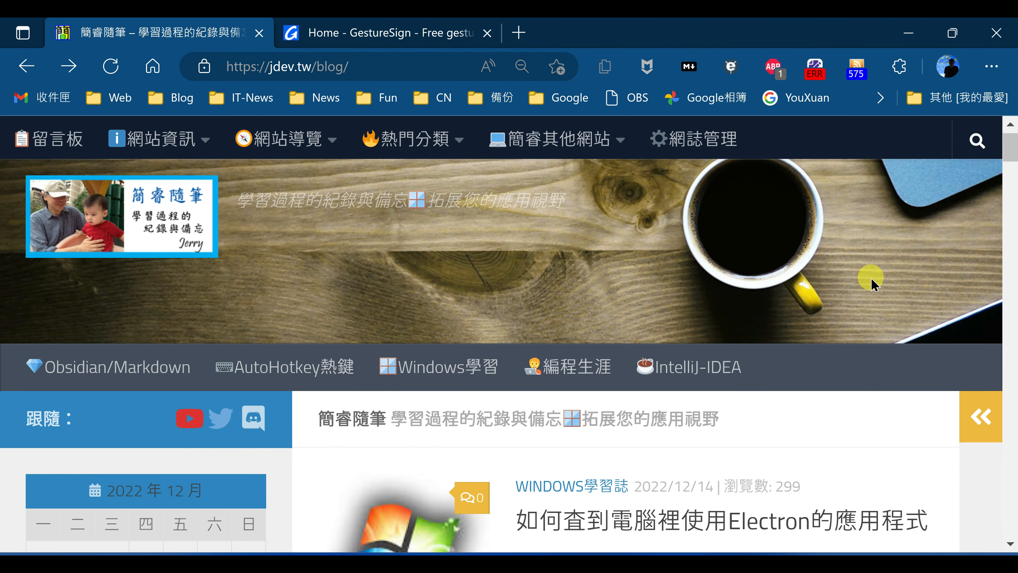
pyautogui.scroll(-5, 870, 278)
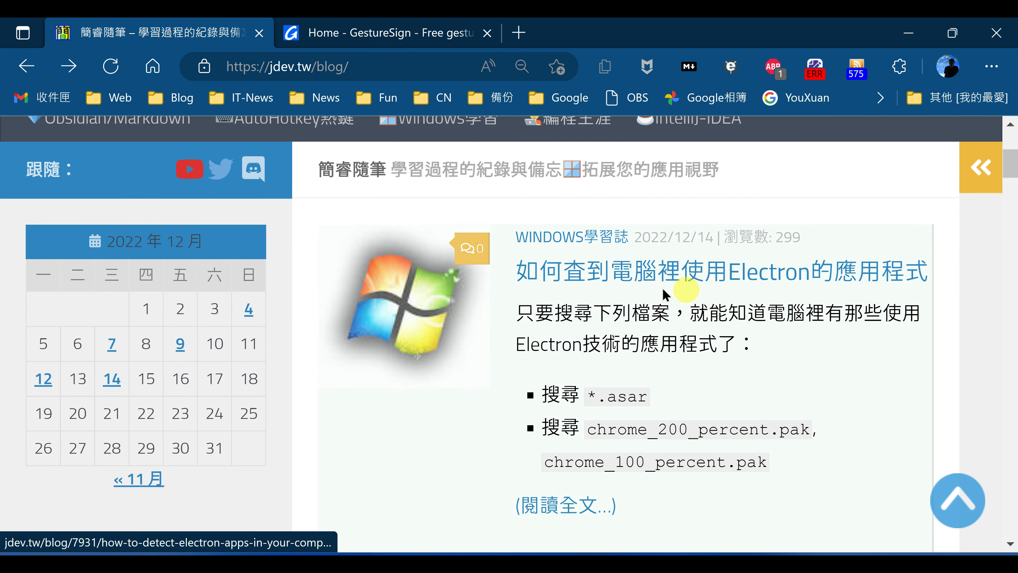
pyautogui.click(603, 272)
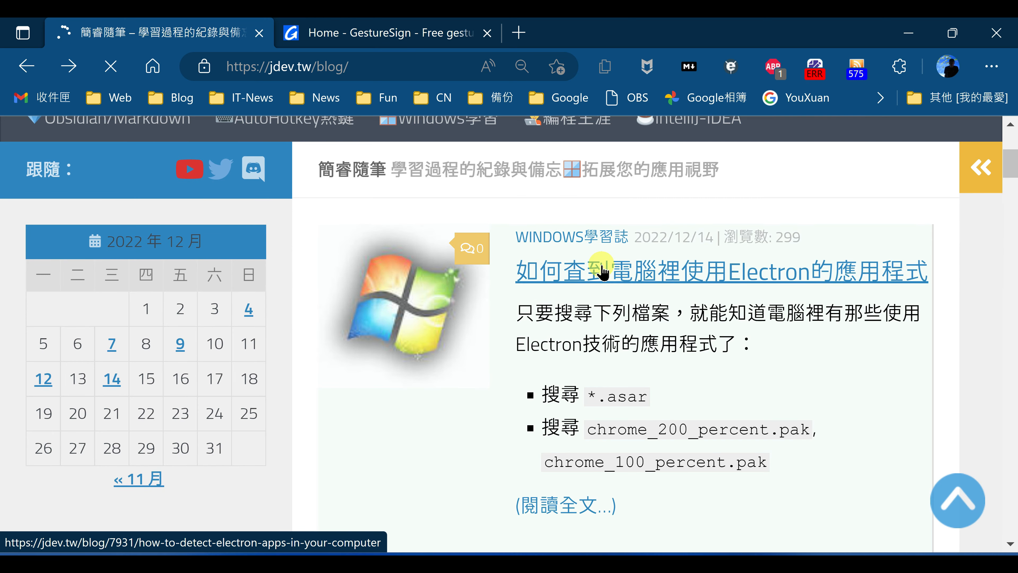
pyautogui.scroll(-2, 602, 273)
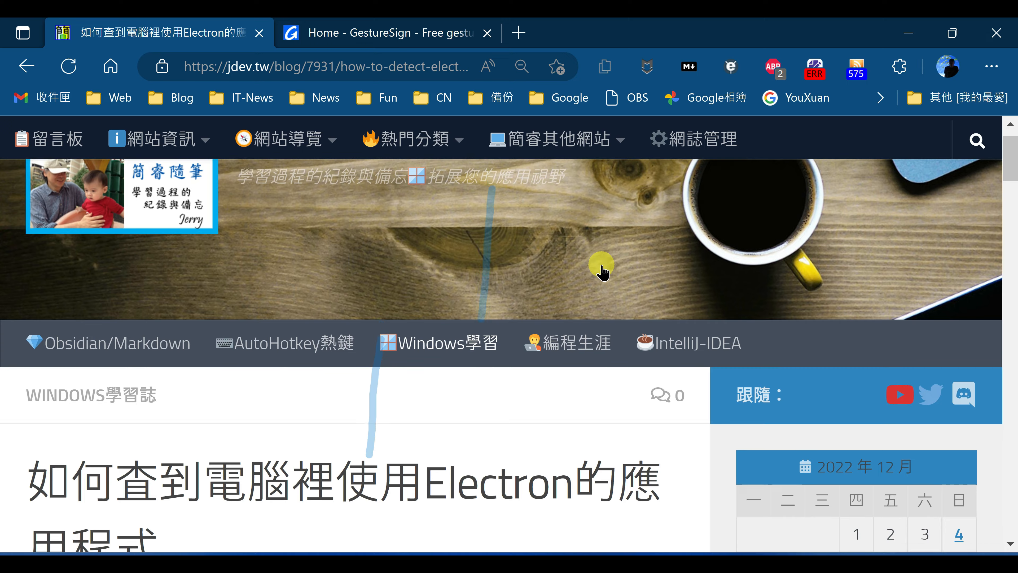
pyautogui.scroll(-1, 603, 273)
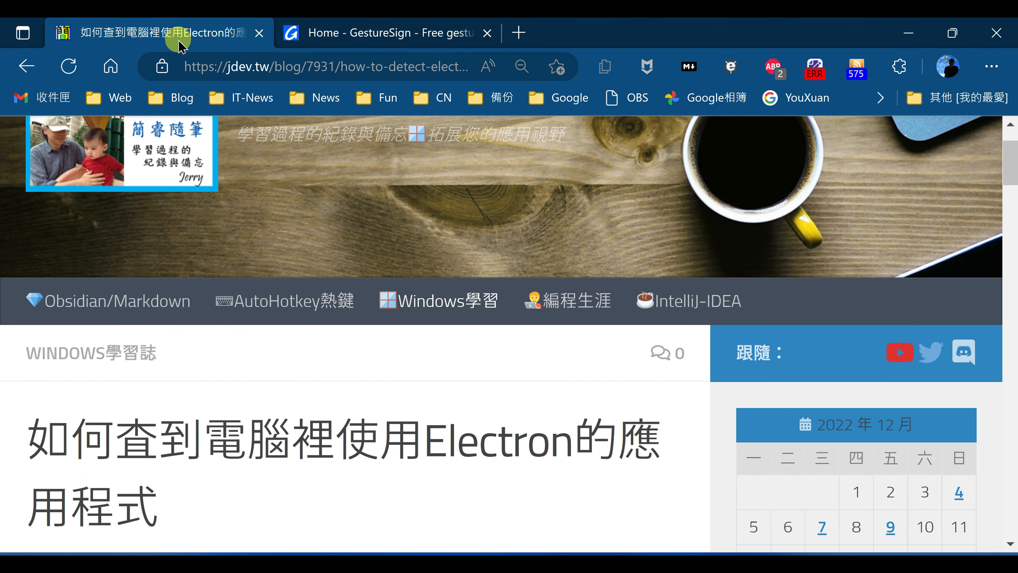
pyautogui.click(26, 66)
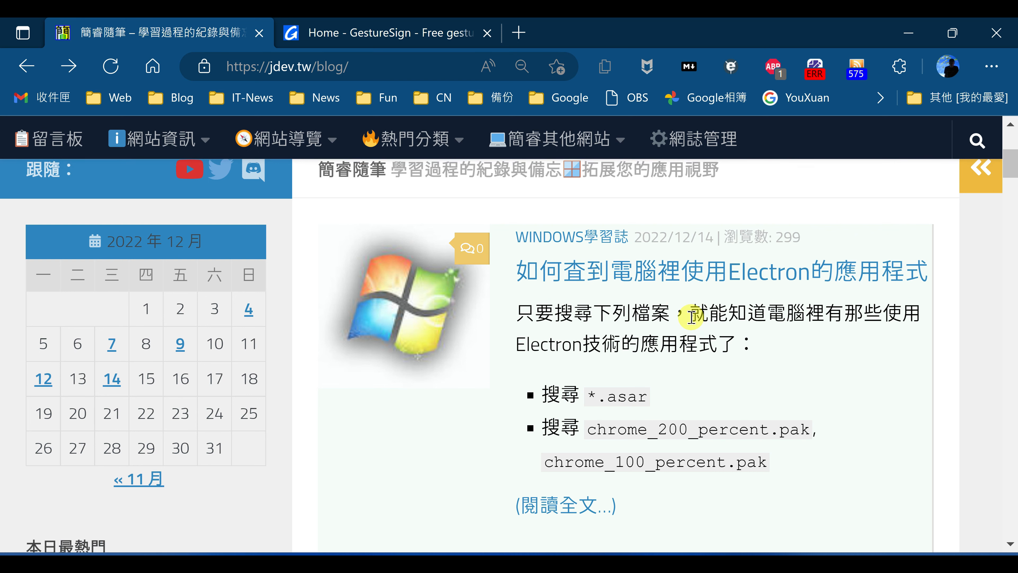
# Step: Check the click gesture's commands in GestureSign, and use the two-finger tap on the blog's Electron article title to open it in a new tab
pyautogui.click(698, 561)
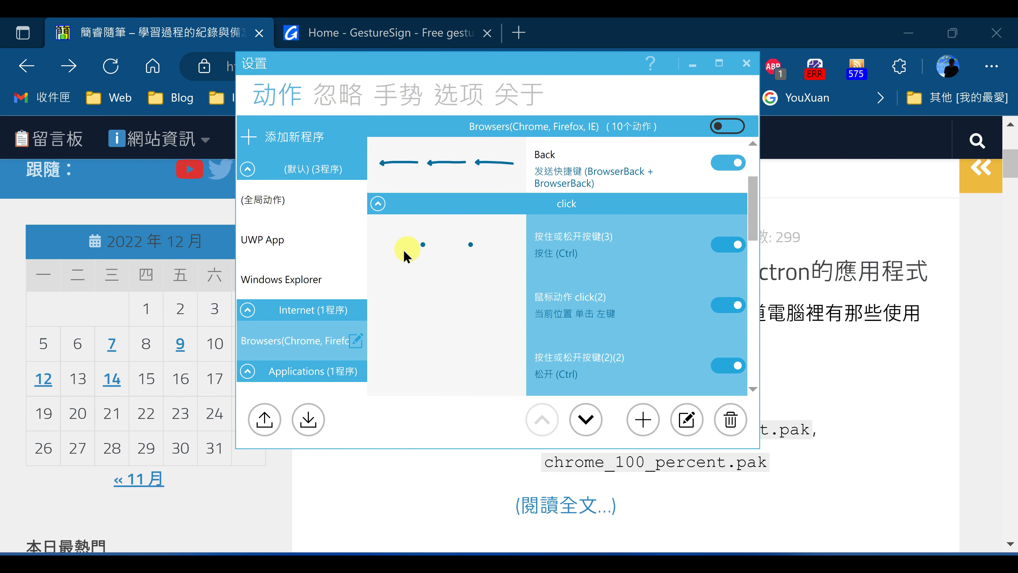
pyautogui.click(842, 390)
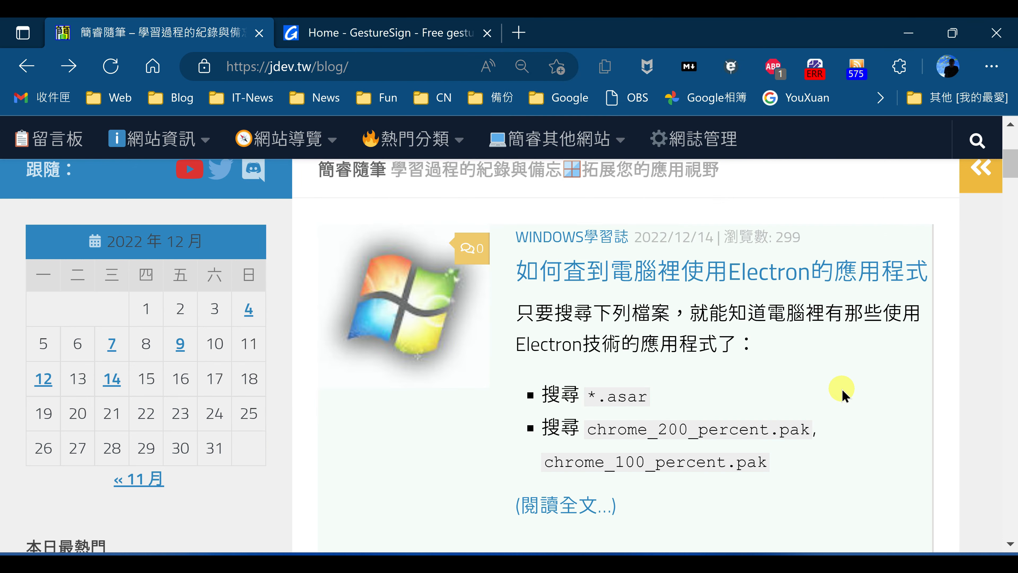
pyautogui.click(652, 276)
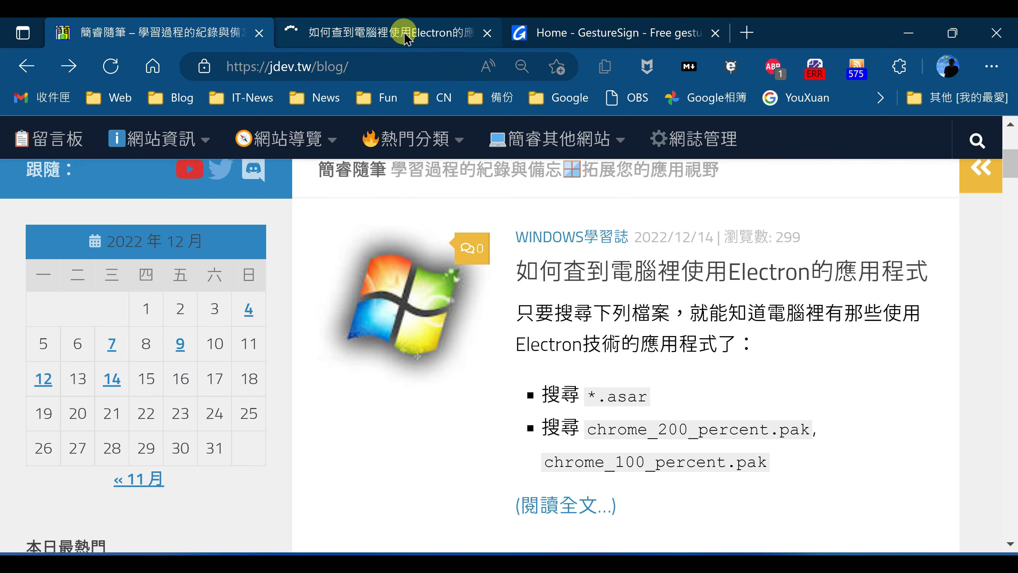
pyautogui.moveTo(404, 40)
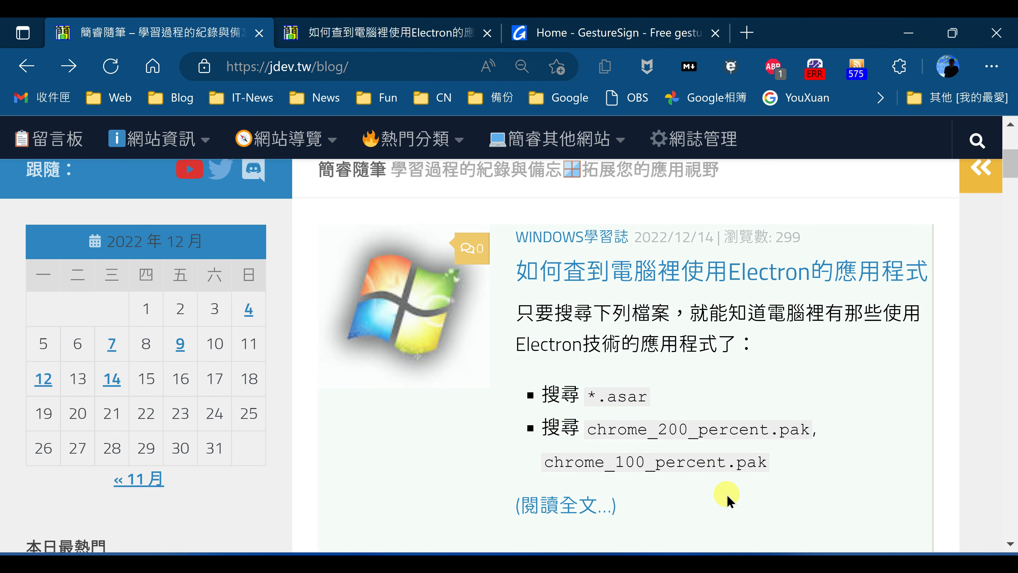
# Step: Check the tab gestures in GestureSign, open the Electron article's tab, and return to the blog tab with the Previous tab gesture
pyautogui.click(710, 562)
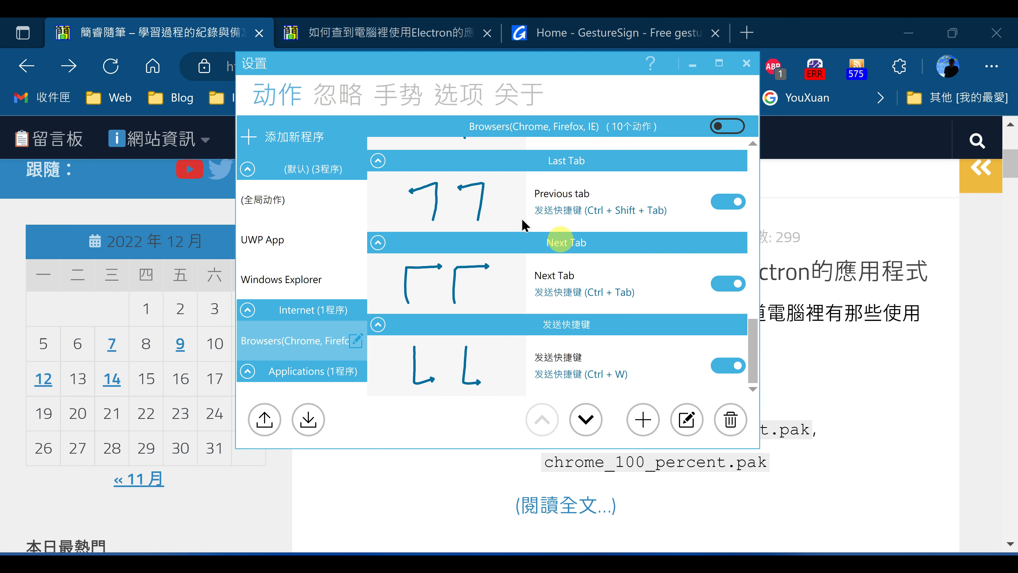
pyautogui.click(419, 34)
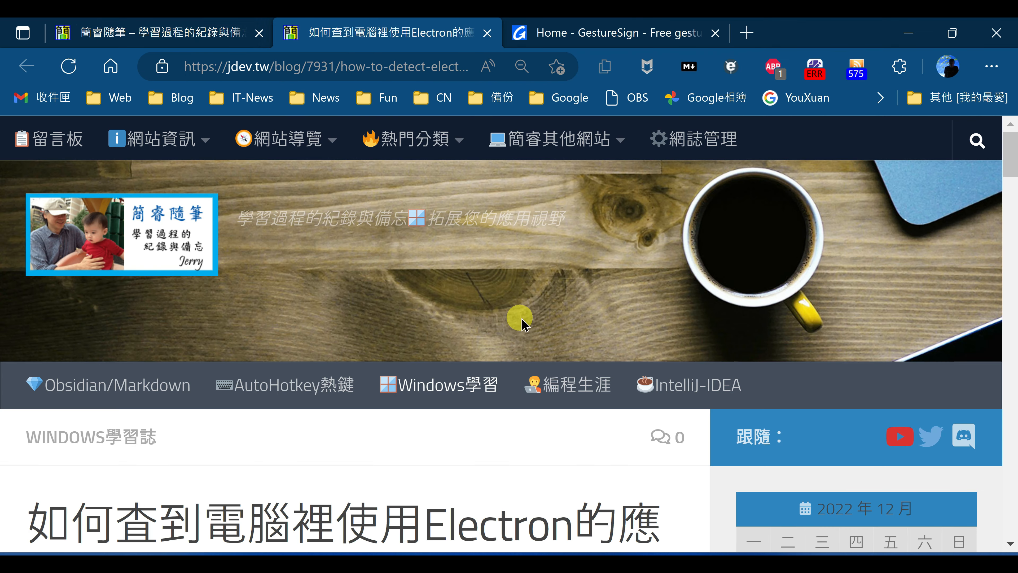
pyautogui.scroll(1, 536, 334)
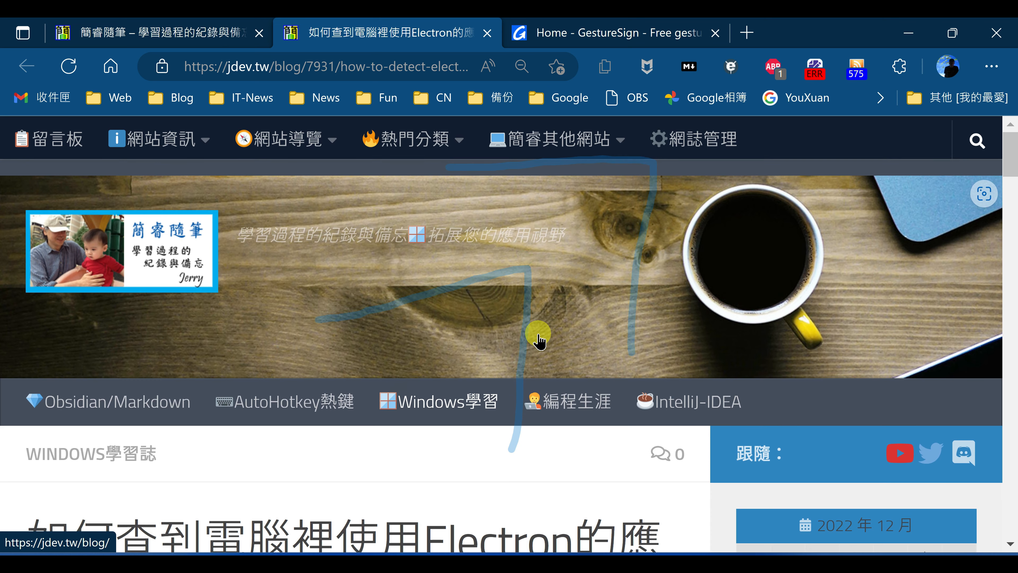
pyautogui.hotkey('ctrl', 'shift', 'Tab')
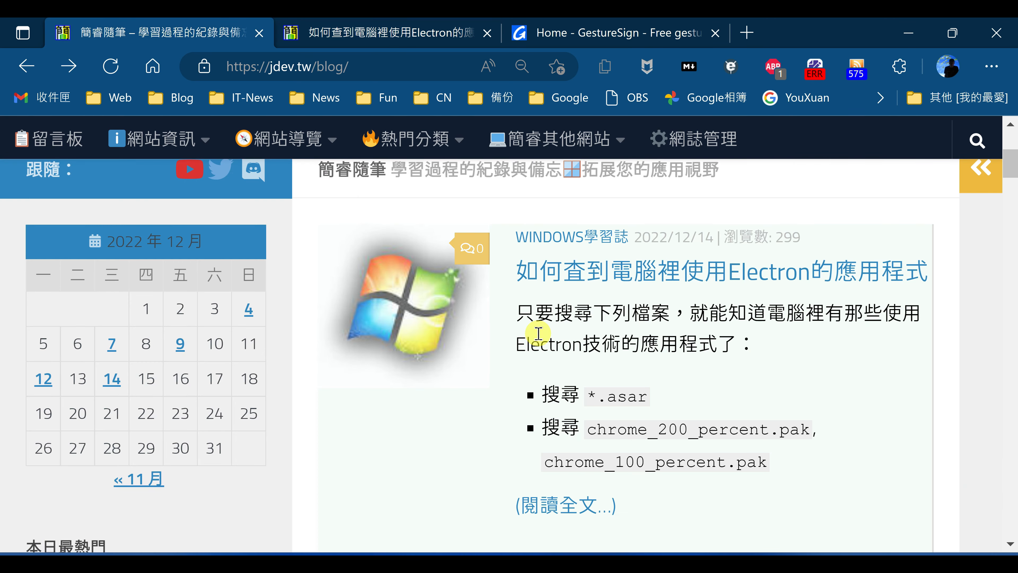
# Step: Advance with the Next Tab gesture from the blog tab through the article to the GestureSign home page
pyautogui.scroll(3, 538, 334)
pyautogui.hotkey('ctrl', 'Tab')
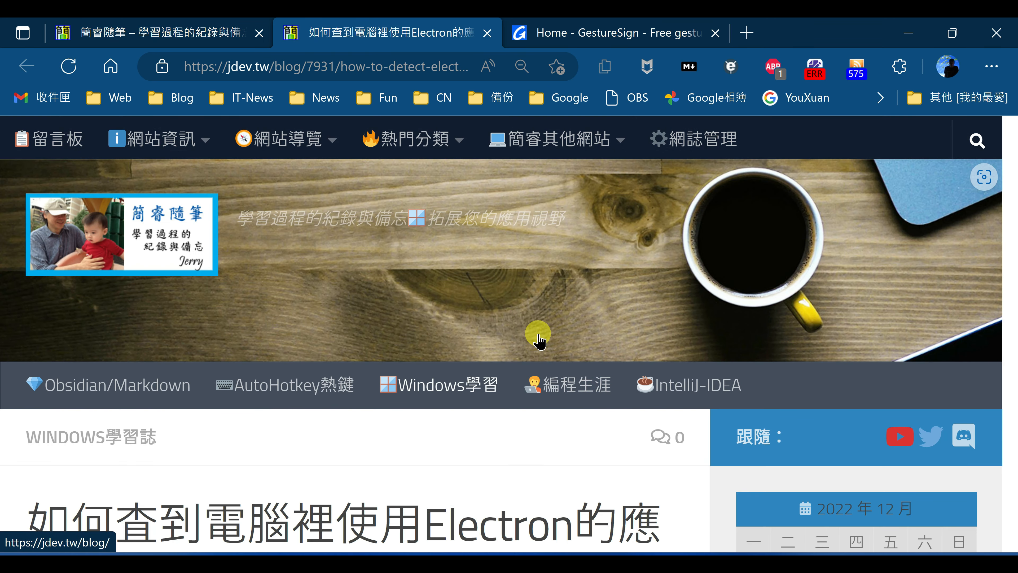
pyautogui.scroll(1, 538, 339)
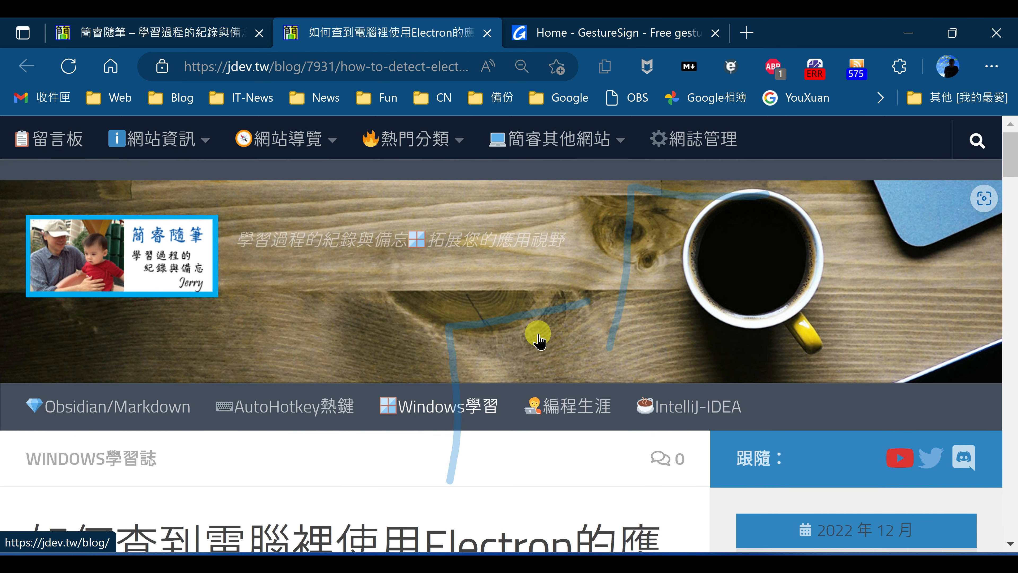
pyautogui.hotkey('ctrl', 'Tab')
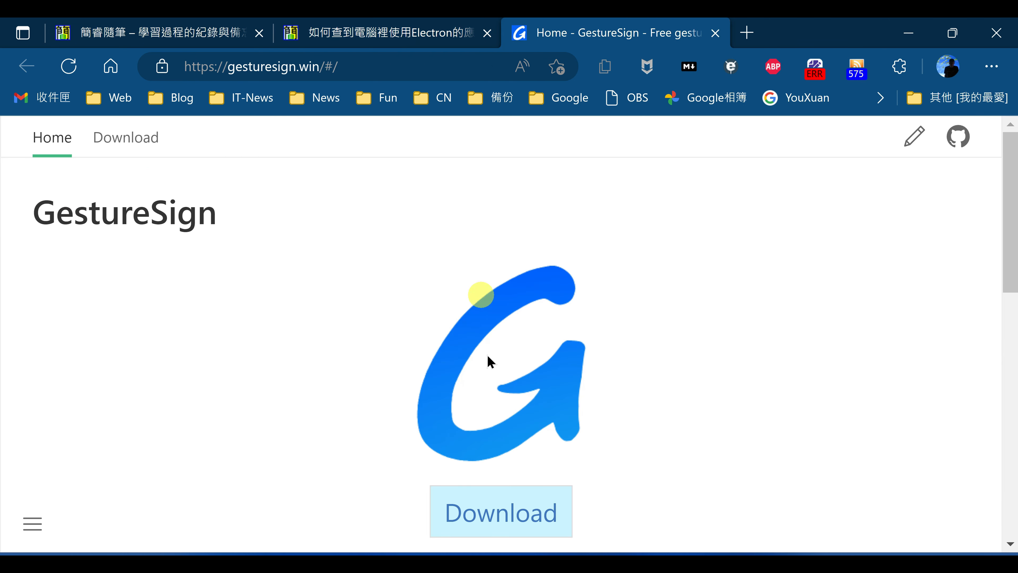
# Step: Inspect the Next Tab action's shortcut command and the available command types in GestureSign, and close the command editor without changes
pyautogui.click(649, 563)
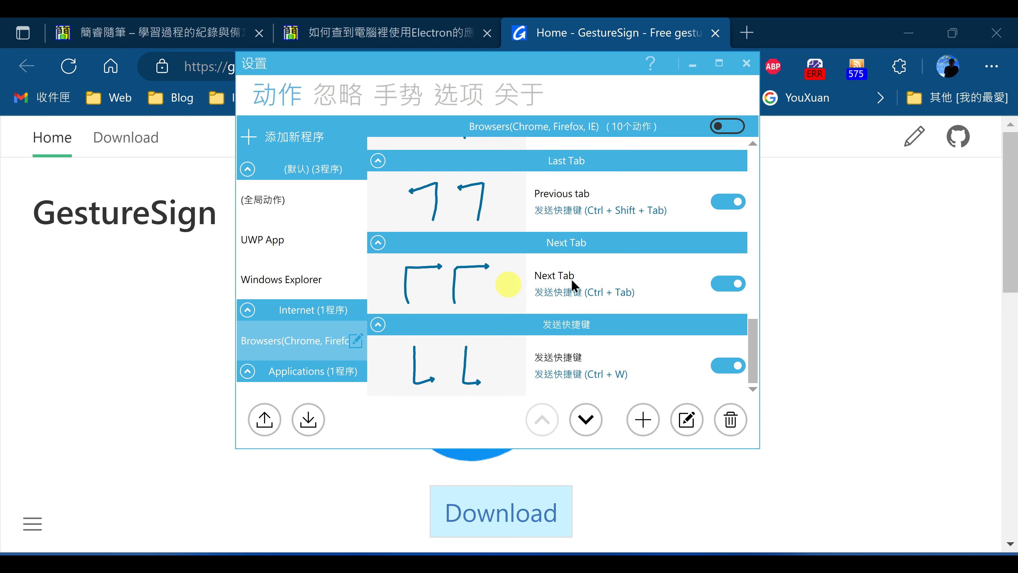
pyautogui.doubleClick(607, 277)
pyautogui.click(511, 197)
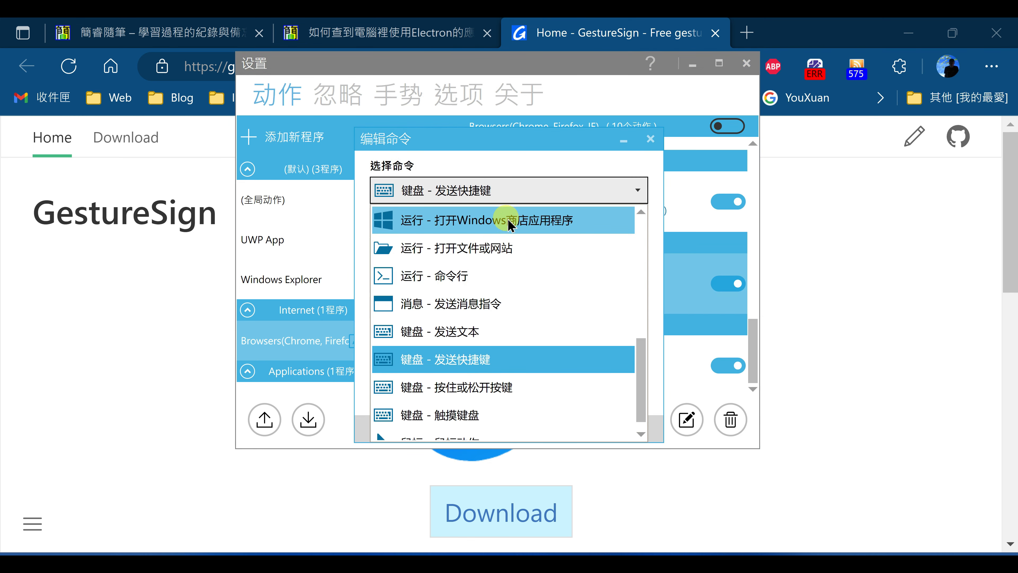
pyautogui.click(563, 82)
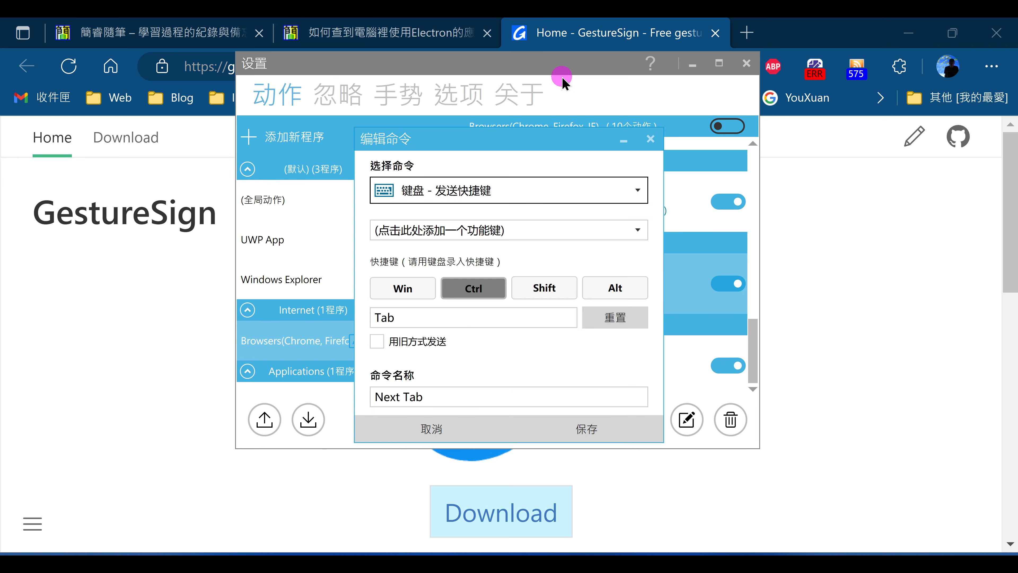
pyautogui.click(650, 140)
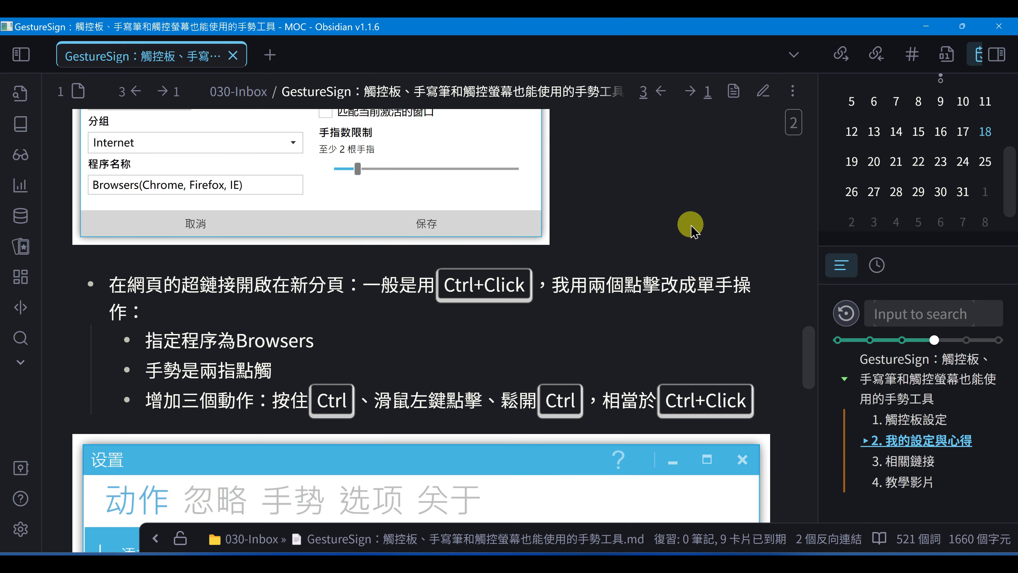
# Step: Examine the Obsidian note's section on opening web links in a new tab with a two-finger tap
pyautogui.scroll(-3, 689, 221)
pyautogui.scroll(2, 691, 223)
pyautogui.scroll(-3, 691, 223)
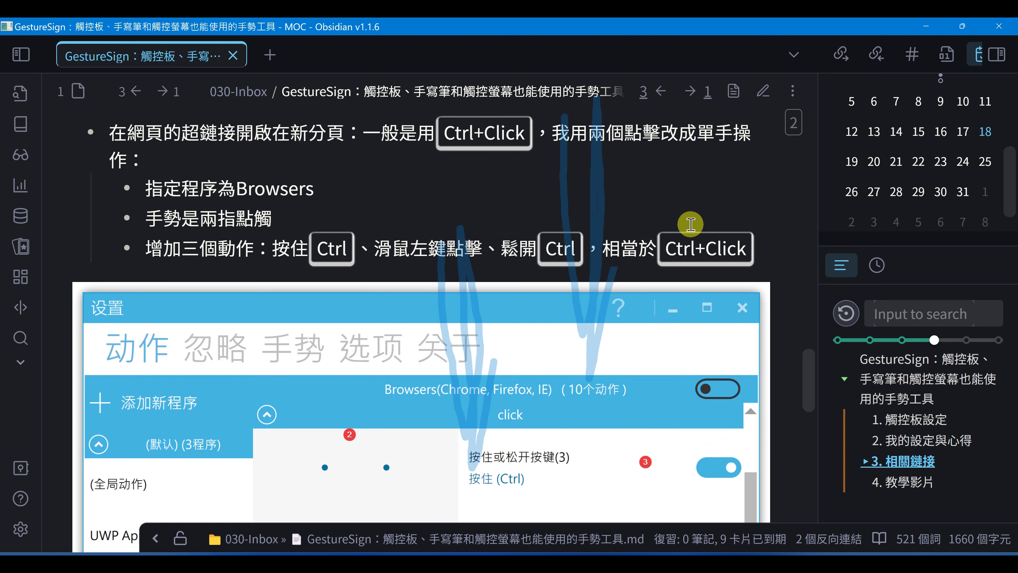
pyautogui.scroll(5, 722, 256)
pyautogui.scroll(-4, 689, 221)
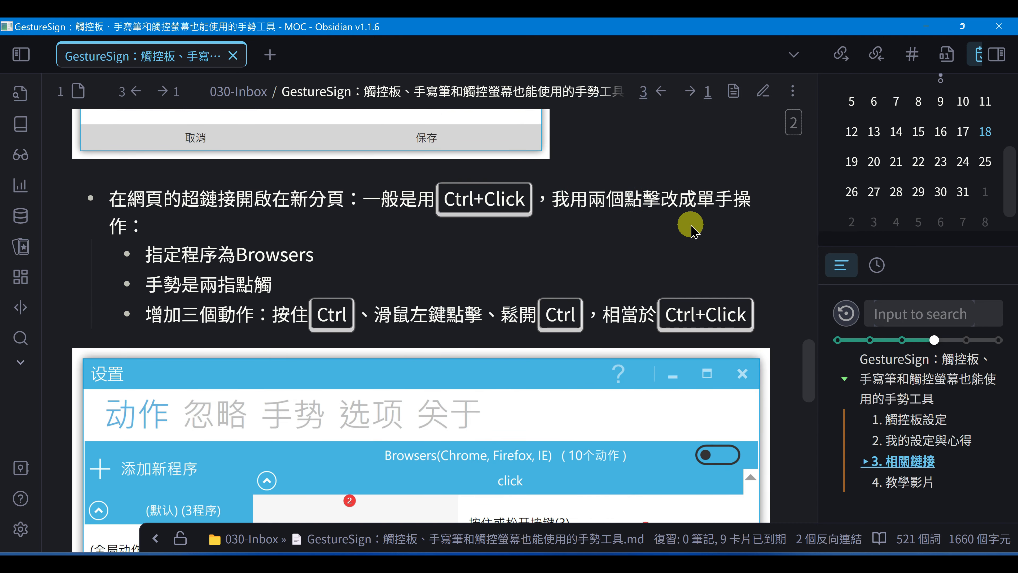
pyautogui.scroll(3, 689, 221)
# Step: Switch to GestureSign and turn off the gesture trail display (显示手势轨迹) in its options
pyautogui.hotkey('alt', 'Tab')
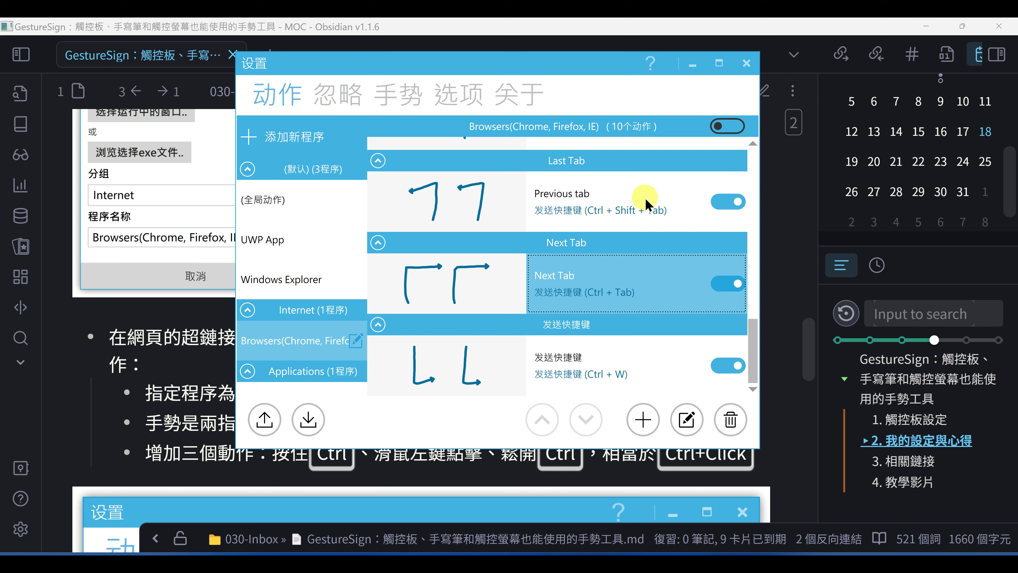
pyautogui.click(458, 94)
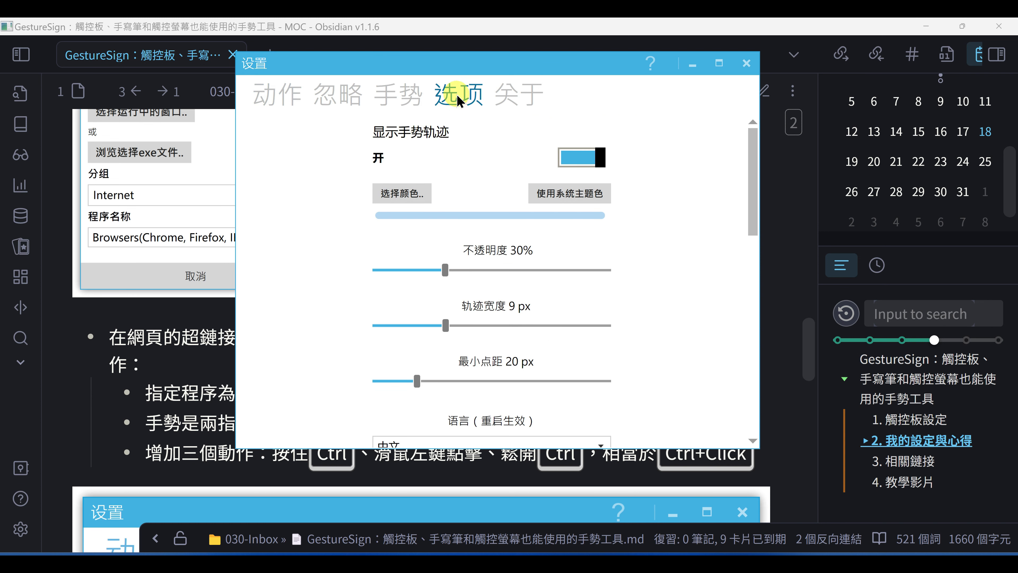
pyautogui.click(563, 160)
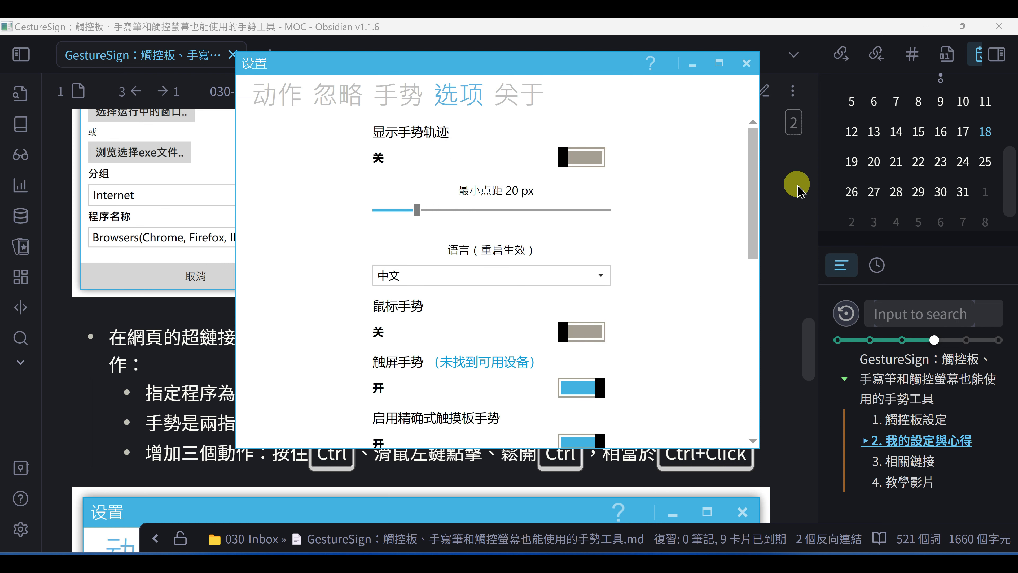
# Step: Return to the Obsidian note and try moving down and back up through it with the gesture trail hidden
pyautogui.click(796, 182)
pyautogui.scroll(-8, 666, 204)
pyautogui.scroll(10, 653, 177)
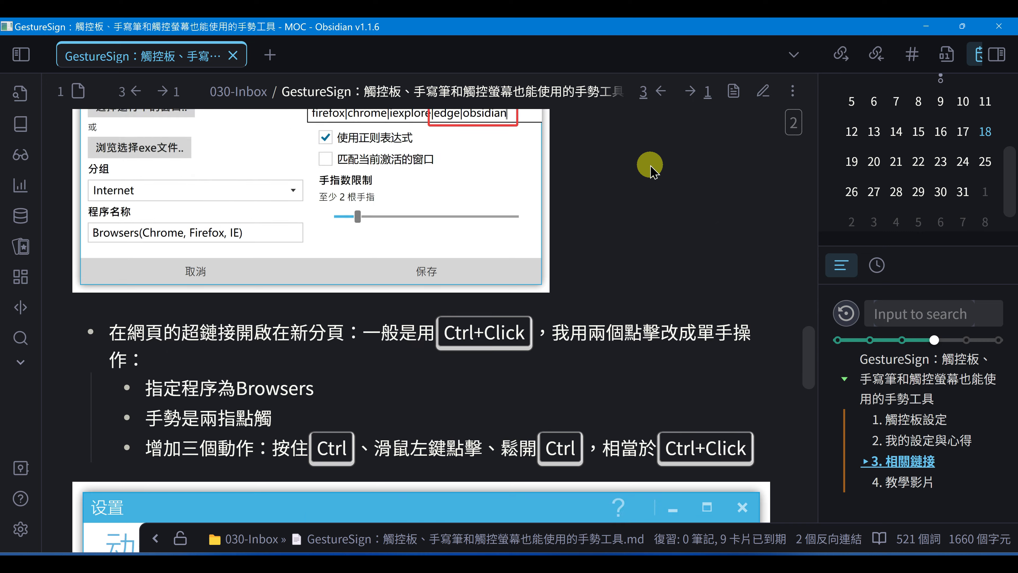
pyautogui.scroll(-3, 675, 224)
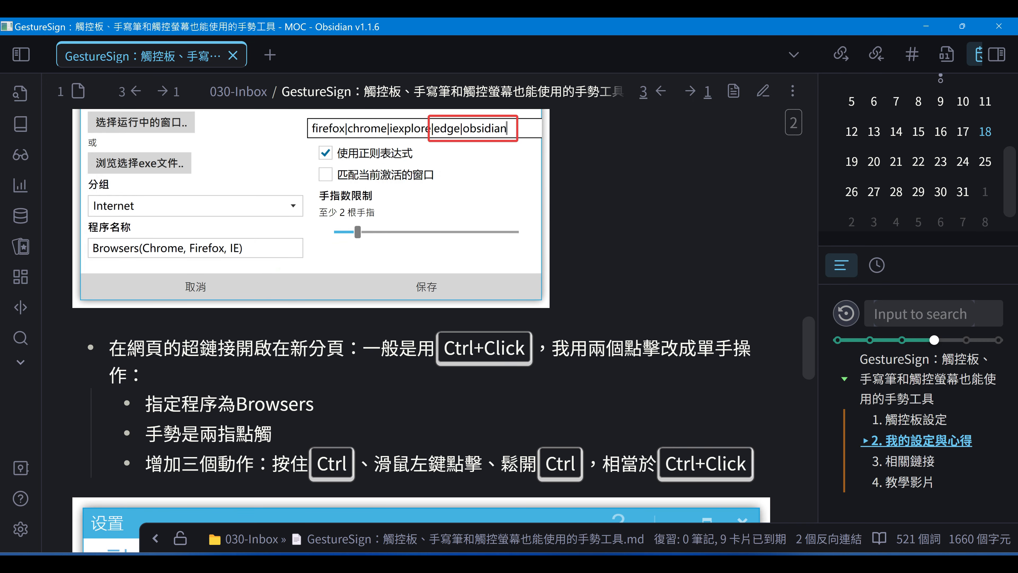
# Step: Switch to GestureSign and turn the gesture trail display (显示手势轨迹) back on
pyautogui.hotkey('alt', 'Tab')
pyautogui.click(584, 221)
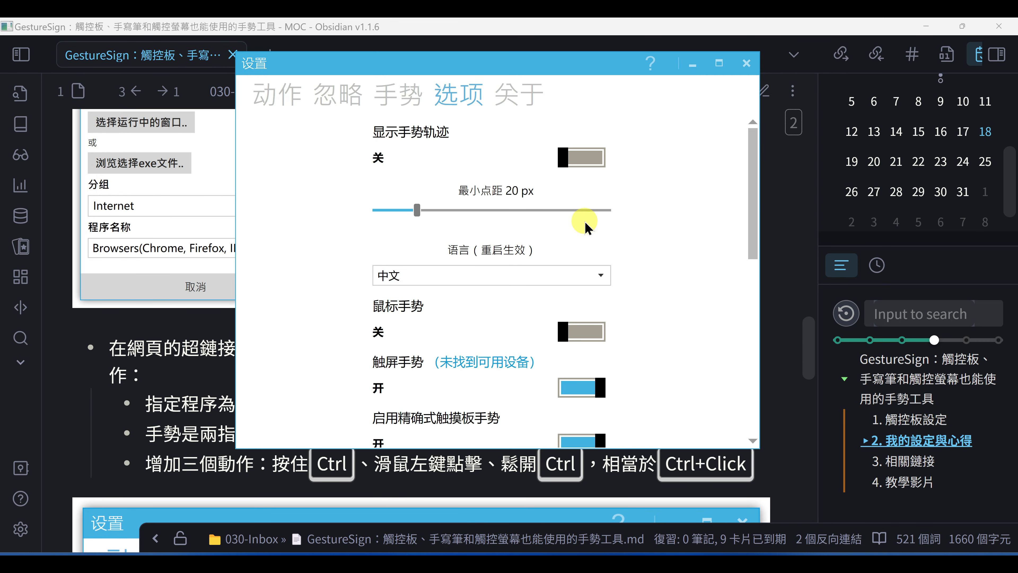
pyautogui.click(598, 157)
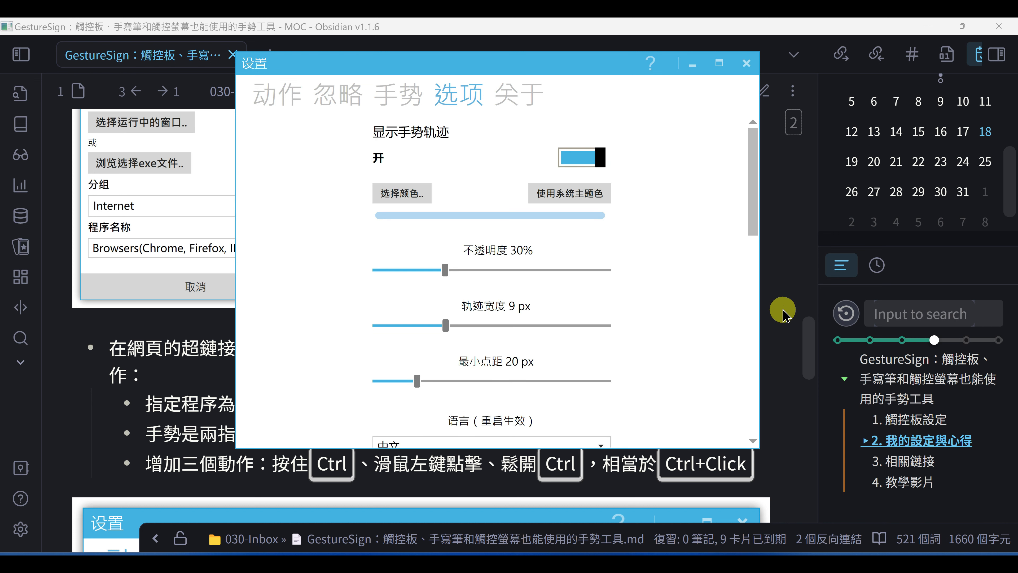
# Step: Return to the Obsidian note, go to its title, and demonstrate moving between the introduction and section 1 (觸控板設定) with the trail shown
pyautogui.hotkey('alt', 'Tab')
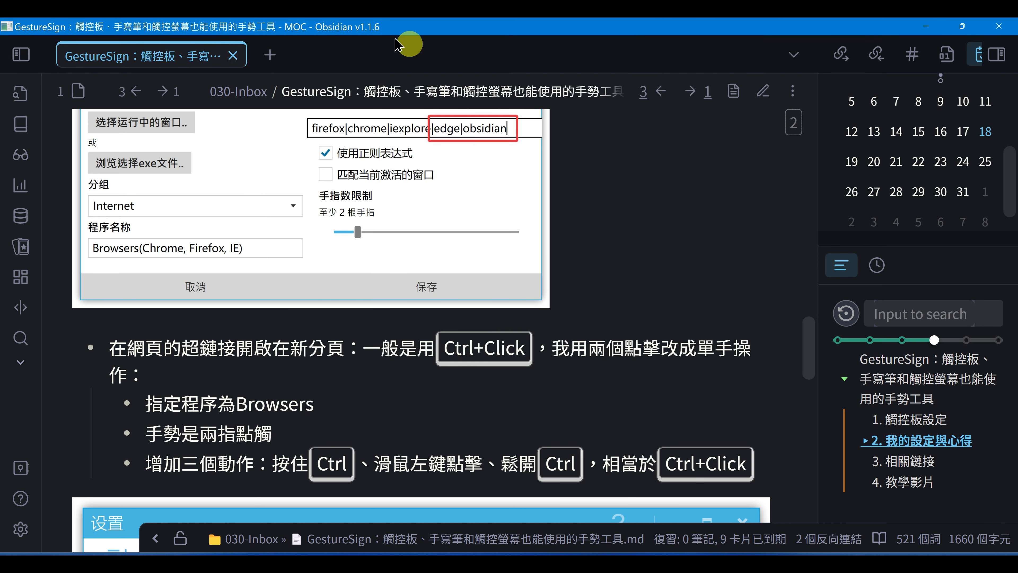
pyautogui.click(269, 55)
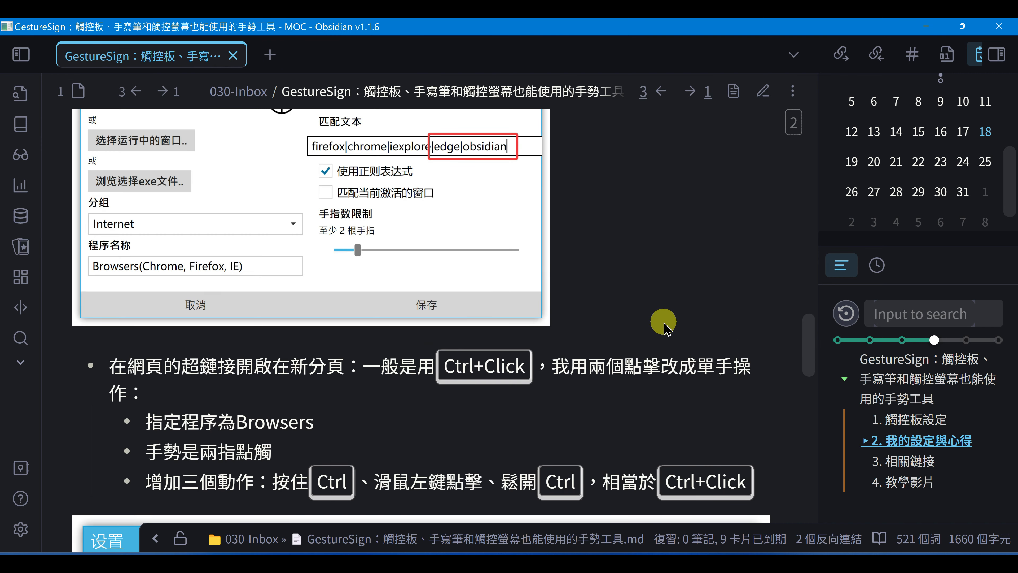
pyautogui.scroll(15, 664, 327)
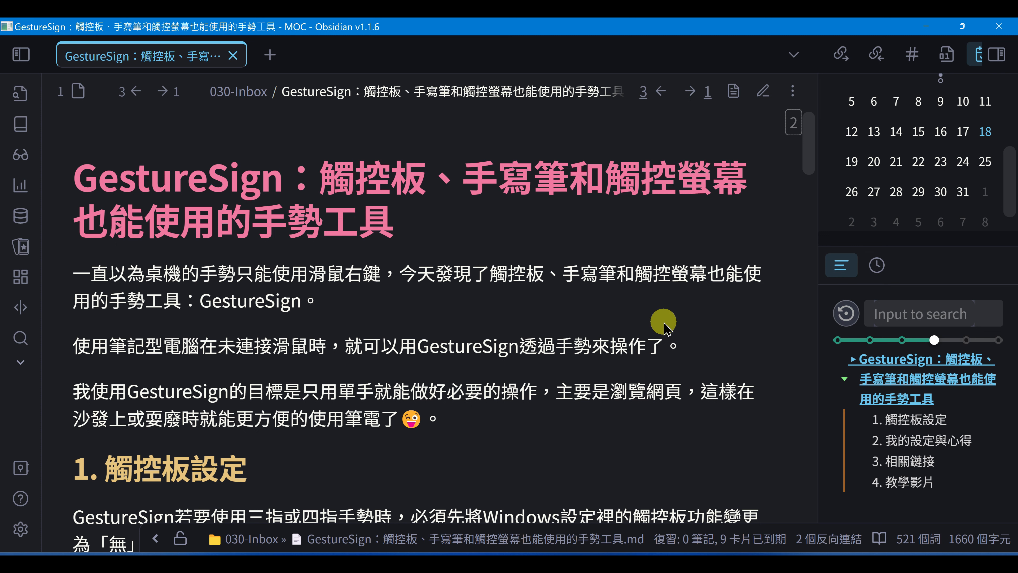
pyautogui.scroll(-5, 663, 327)
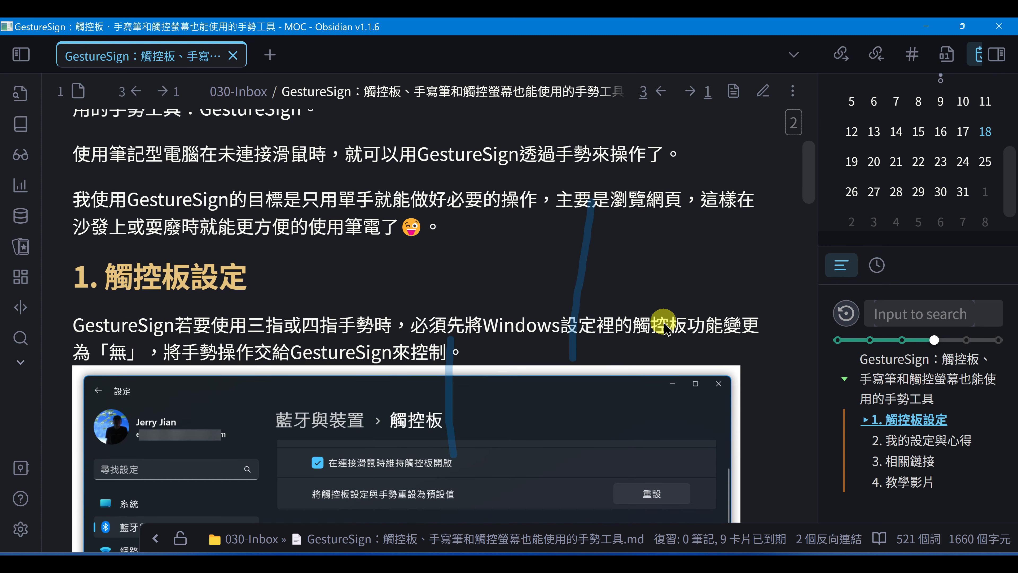
pyautogui.scroll(5, 664, 327)
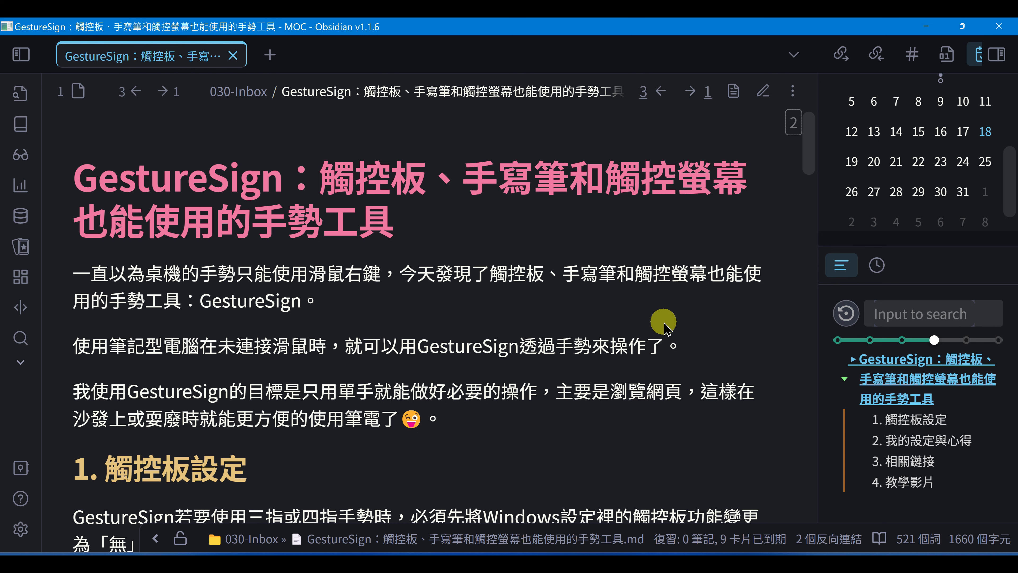
pyautogui.scroll(-1, 664, 327)
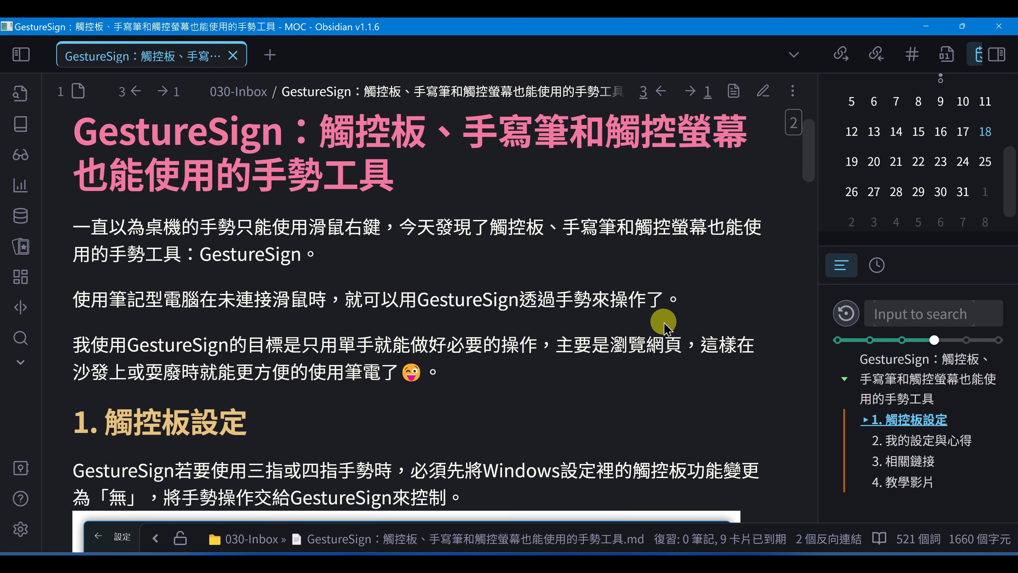